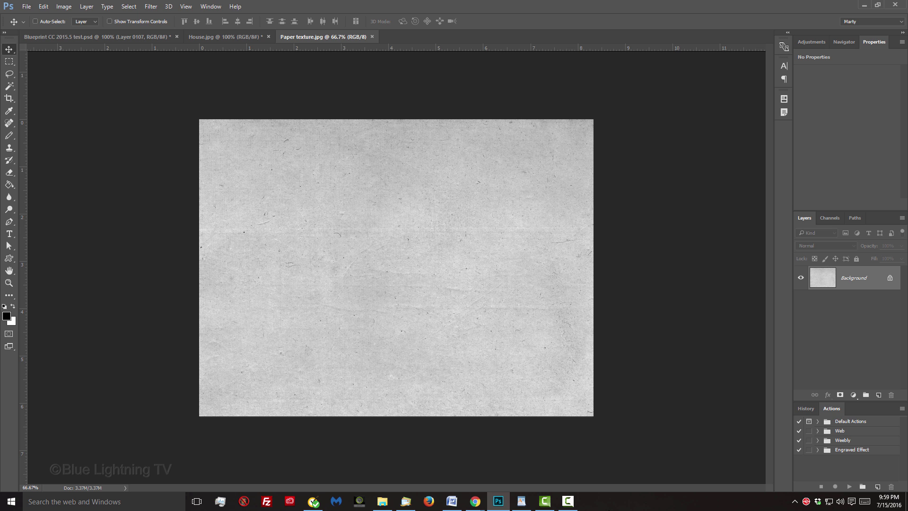
Switch to the House.jpg document so the photo shows instead of the paper texture.
{"action": "left_click", "coordinate": [234, 36]}
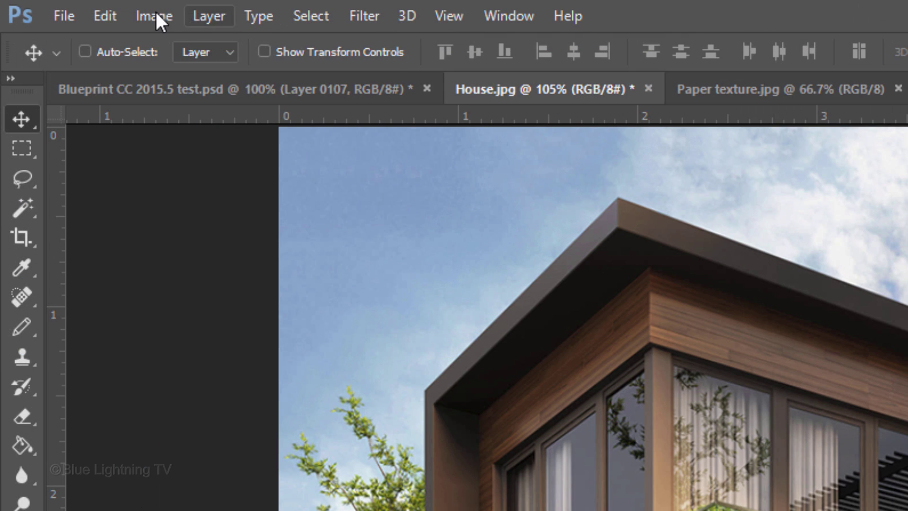
Check the image size, then convert the Background into an embedded smart object named Layer 0.
{"action": "left_click", "coordinate": [59, 5]}
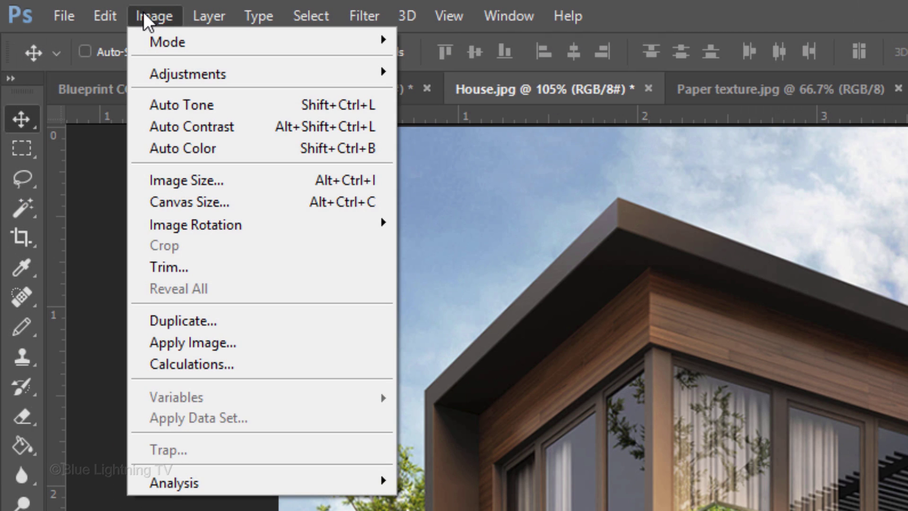
{"action": "left_click", "coordinate": [177, 181]}
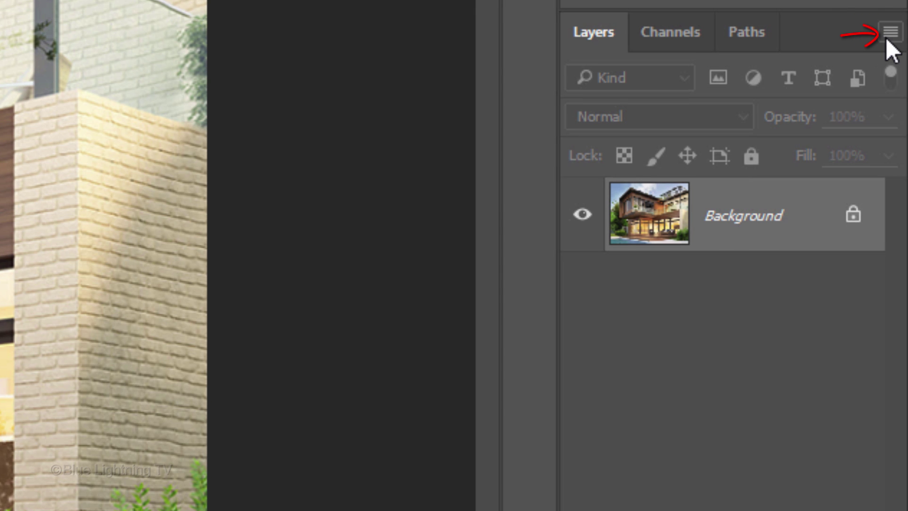
{"action": "left_click", "coordinate": [887, 36]}
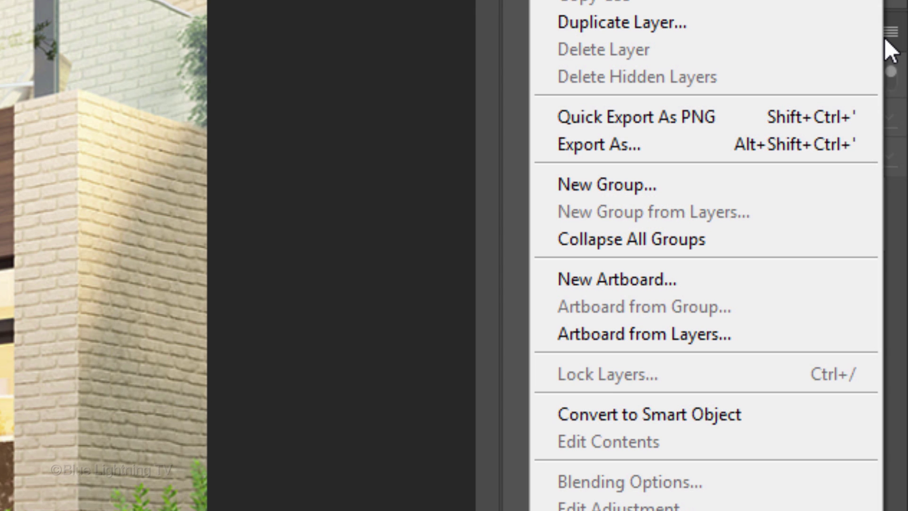
{"action": "left_click", "coordinate": [773, 413]}
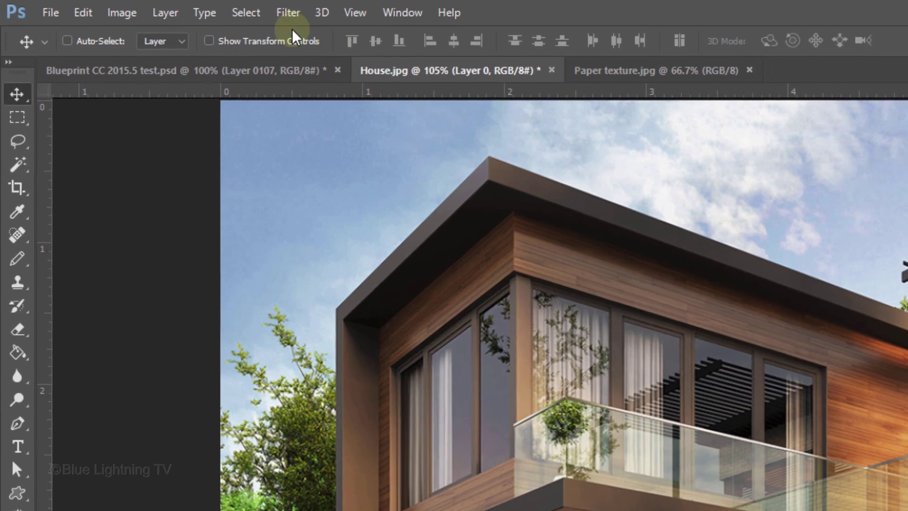
Apply the Stylize > Find Edges filter to turn the photo into a line sketch.
{"action": "left_click", "coordinate": [283, 14]}
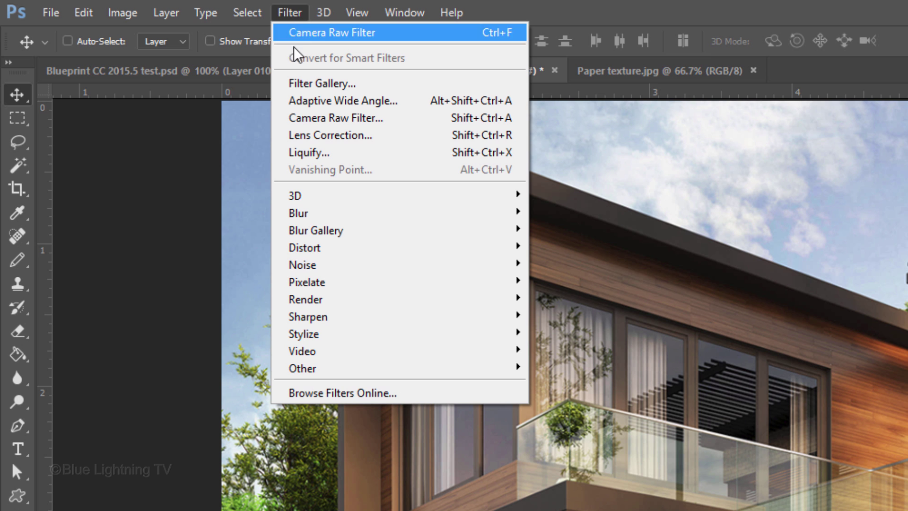
{"action": "mouse_move", "coordinate": [322, 338]}
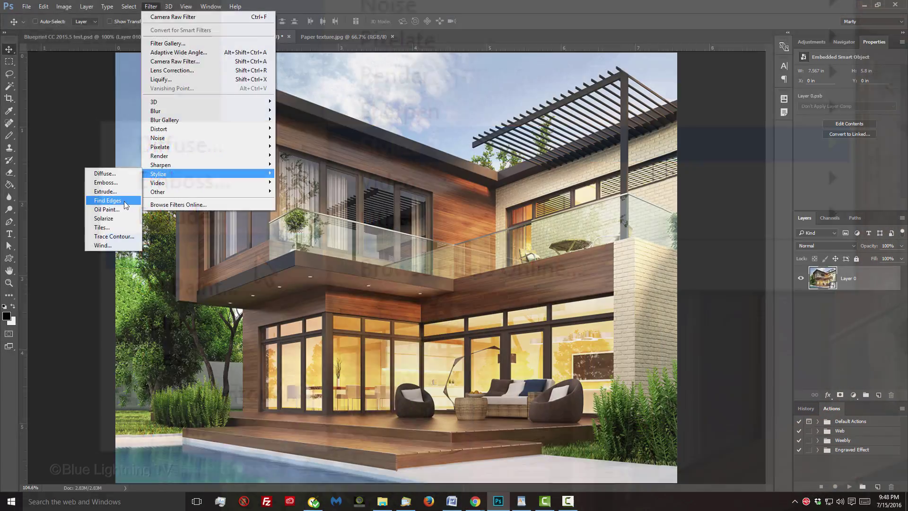
{"action": "left_click", "coordinate": [256, 254]}
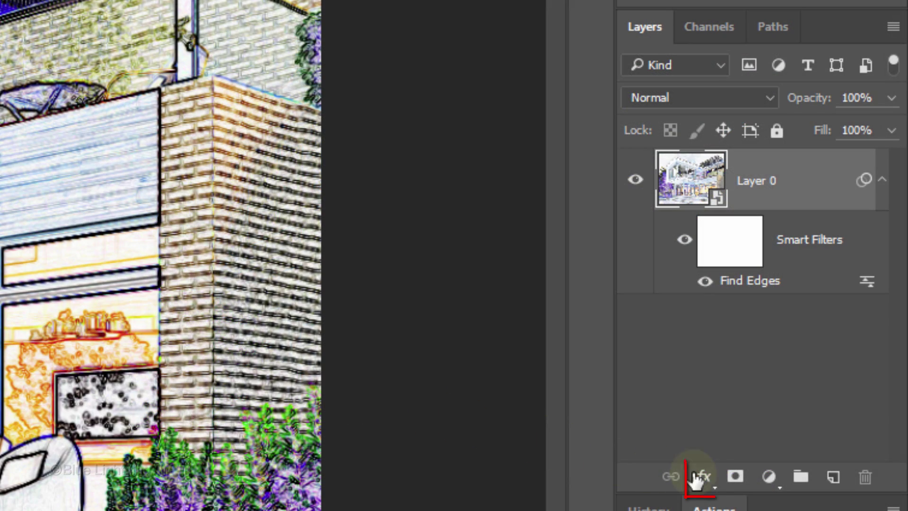
Add a 20 px white inside Stroke and a black Inner Glow with 100% choke.
{"action": "left_click", "coordinate": [703, 477]}
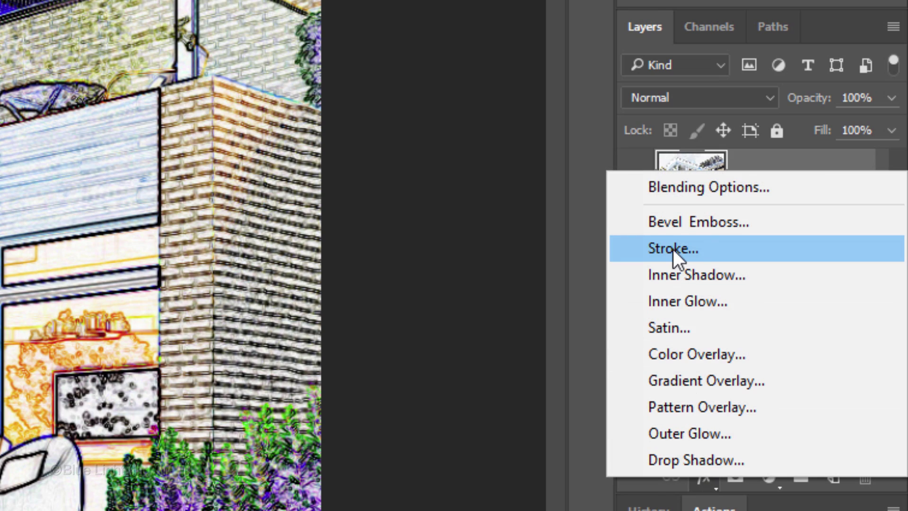
{"action": "left_click", "coordinate": [673, 249]}
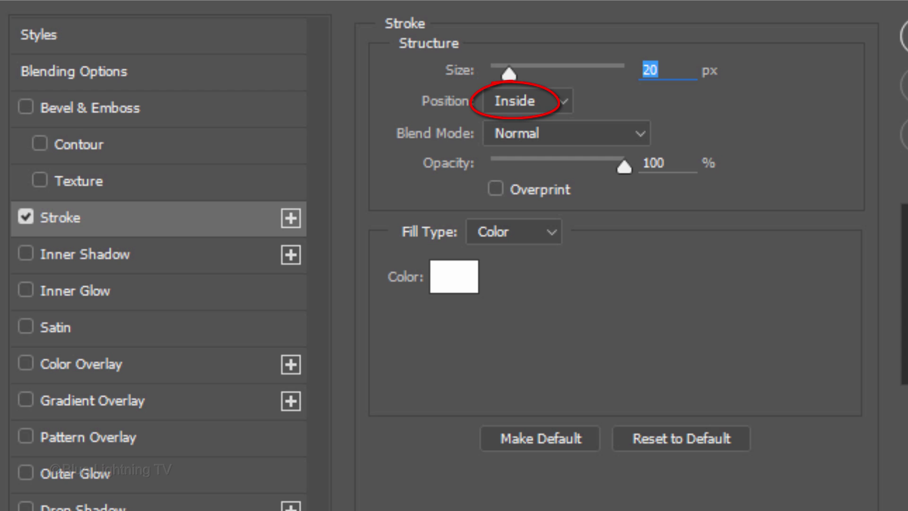
{"action": "left_click", "coordinate": [164, 292]}
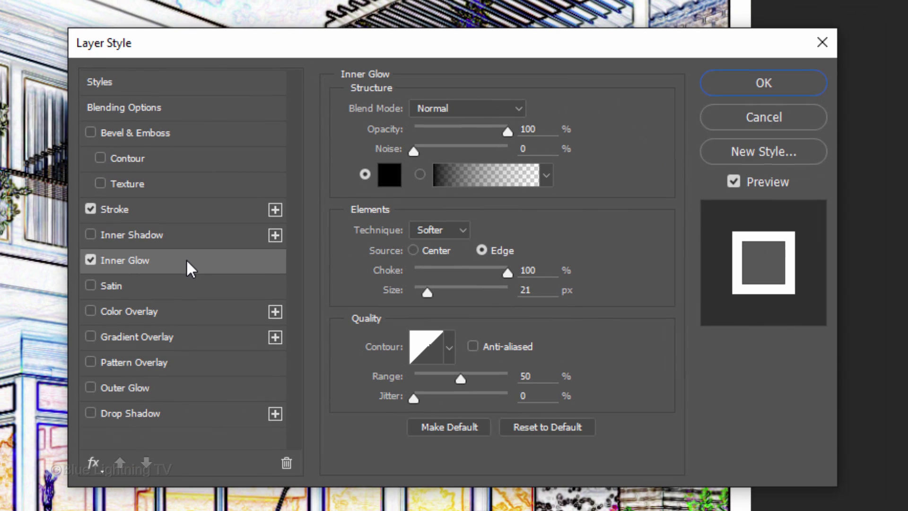
{"action": "left_click", "coordinate": [736, 83]}
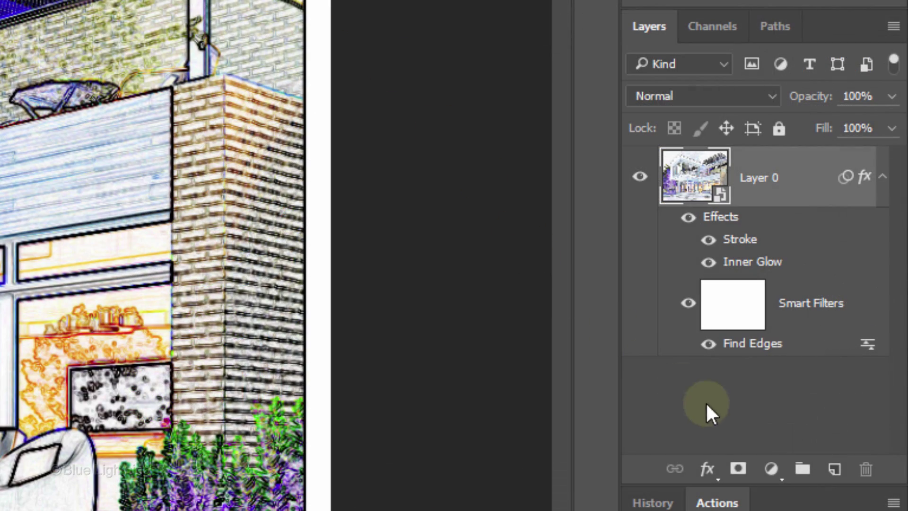
Add a Black & White adjustment layer and drag the paper texture into the house document.
{"action": "left_click", "coordinate": [771, 468]}
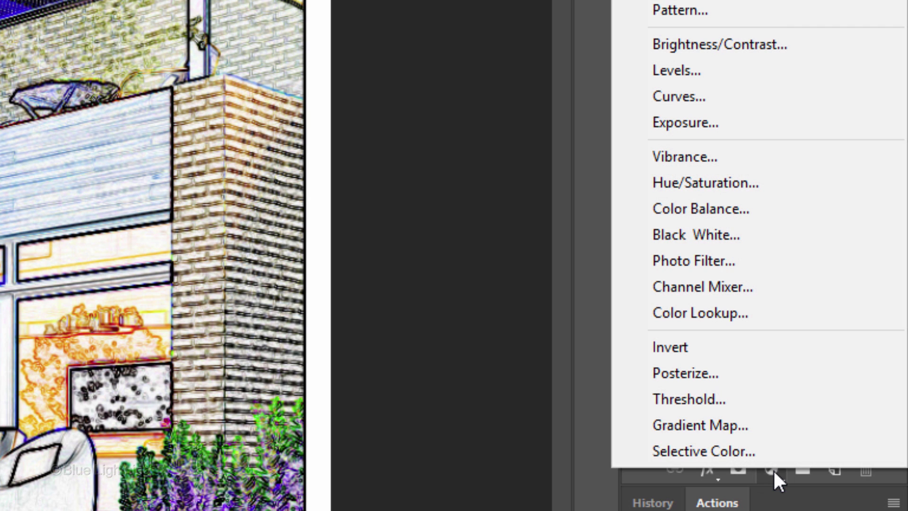
{"action": "left_click", "coordinate": [763, 236]}
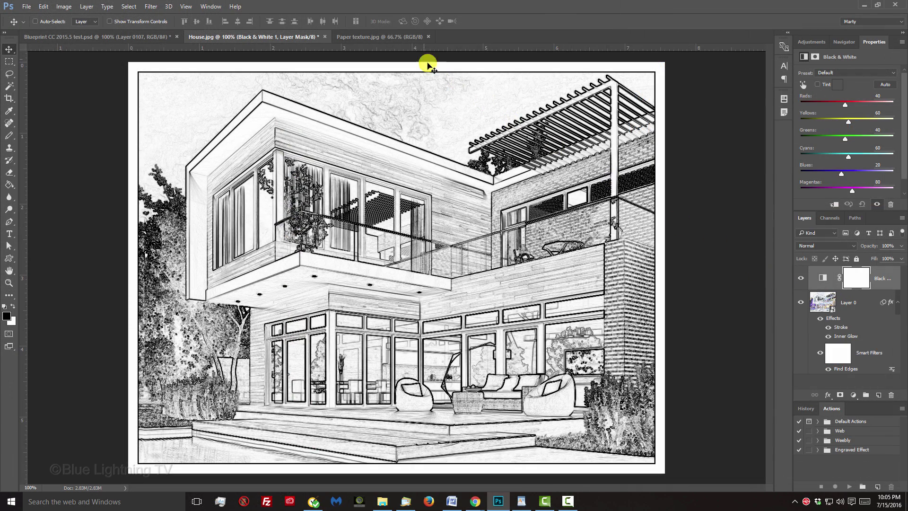
{"action": "left_click", "coordinate": [393, 39]}
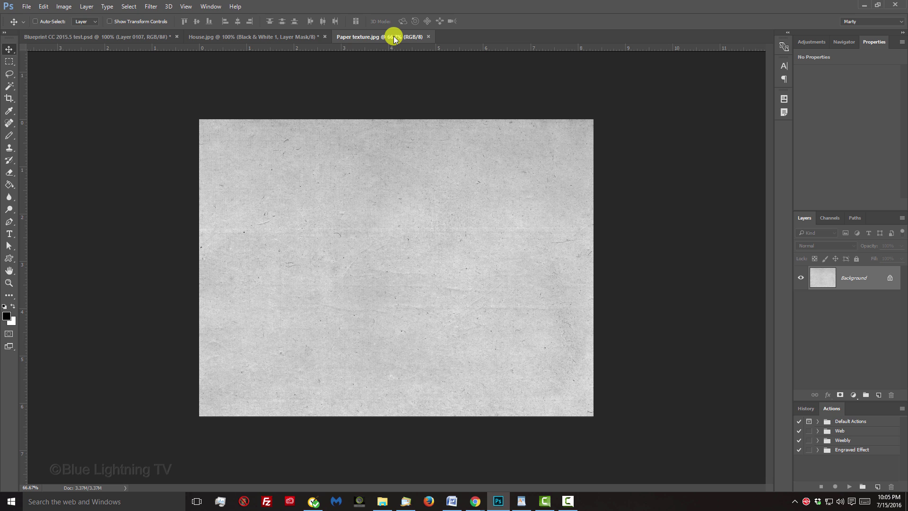
{"action": "key", "text": "v"}
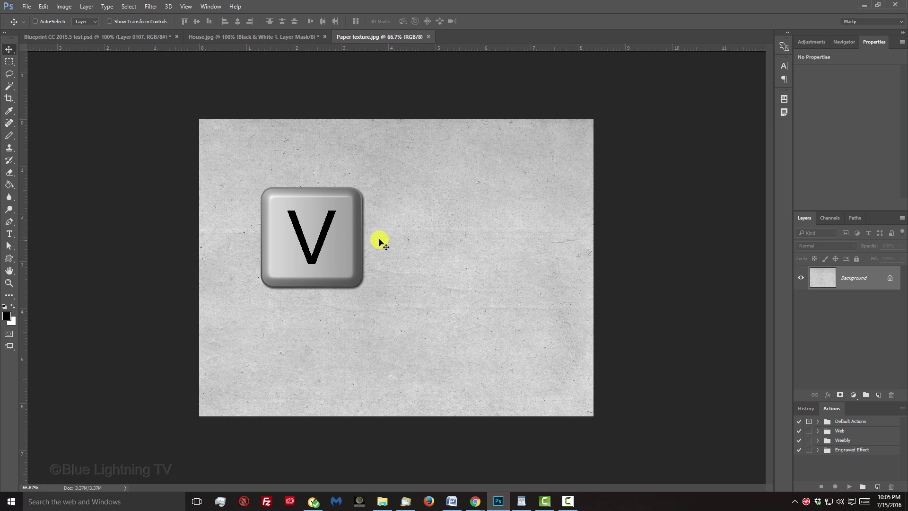
{"action": "left_click", "coordinate": [266, 37]}
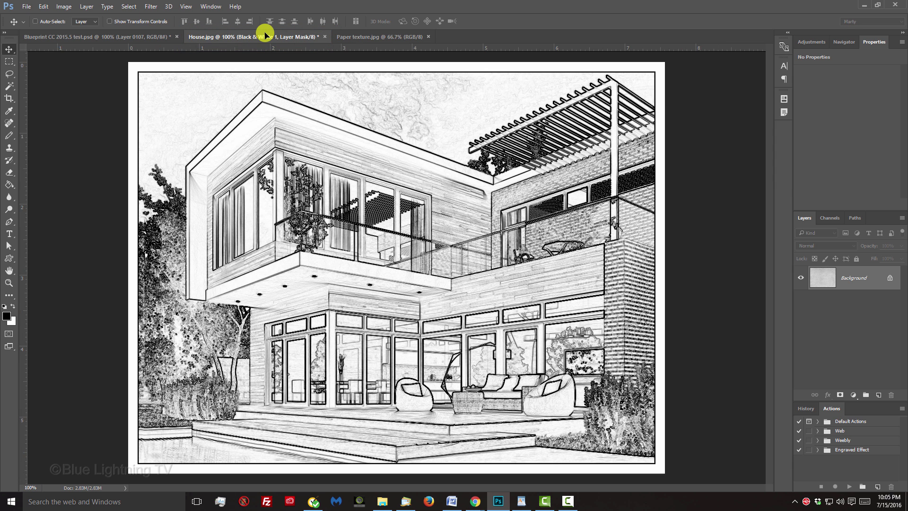
{"action": "key", "text": "shift"}
{"action": "left_click_drag", "start_coordinate": [330, 139], "coordinate": [407, 306]}
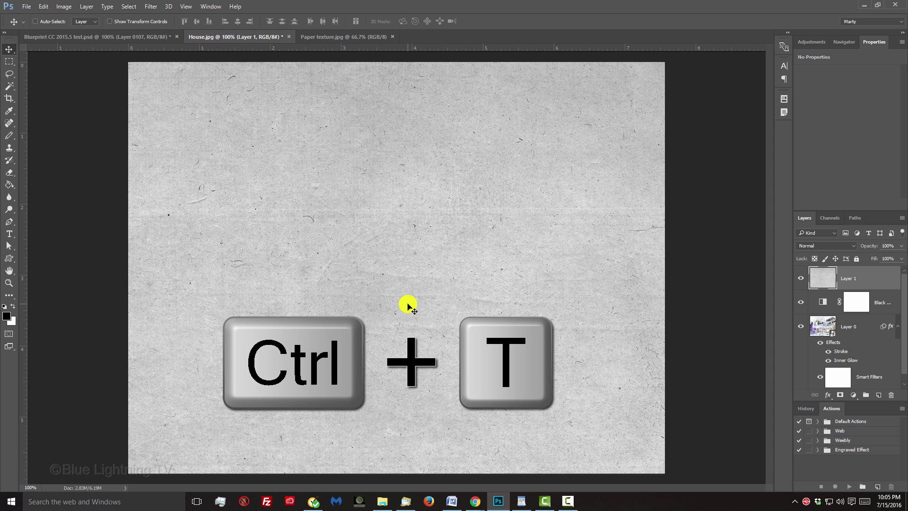
Scale the paper texture layer so it covers the whole canvas.
{"action": "key", "text": "ctrl+t"}
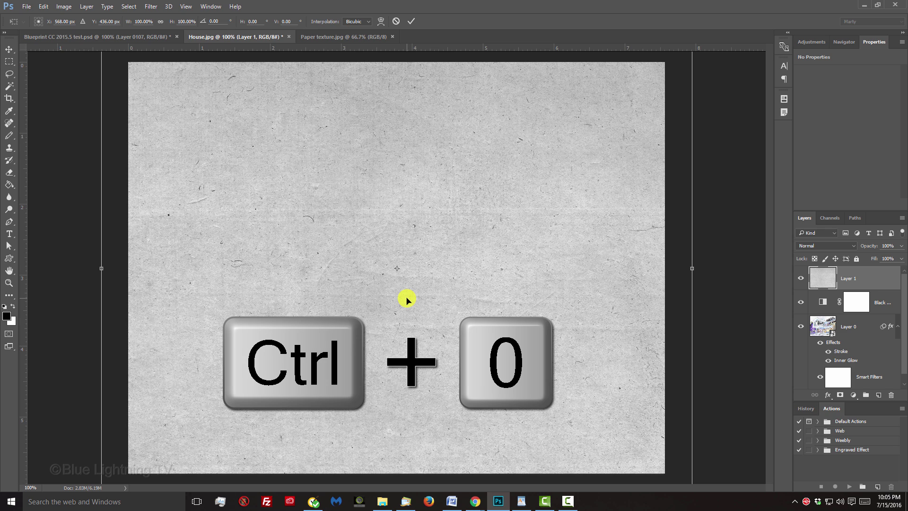
{"action": "key", "text": "ctrl+0"}
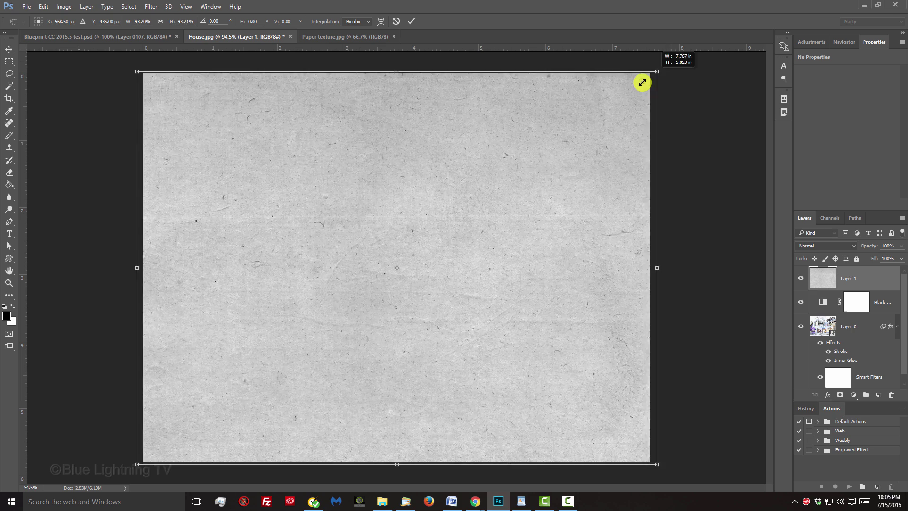
{"action": "left_click_drag", "start_coordinate": [640, 83], "coordinate": [665, 83]}
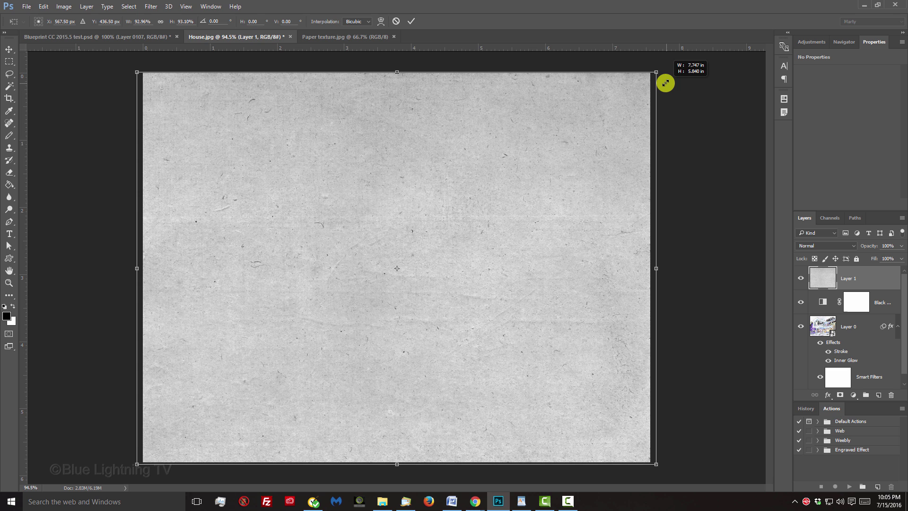
{"action": "key", "text": "Return"}
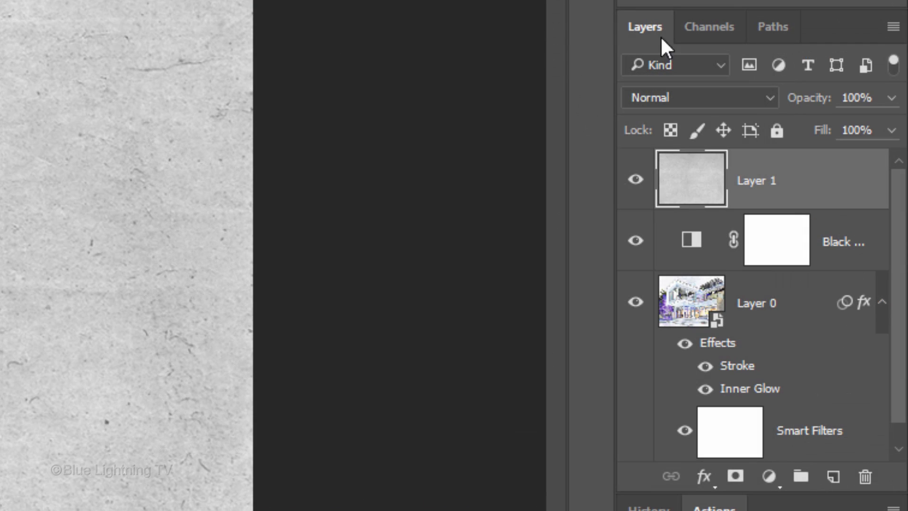
Blend the paper texture in Linear Burn and add a Levels layer with highlight input 200.
{"action": "left_click", "coordinate": [827, 245]}
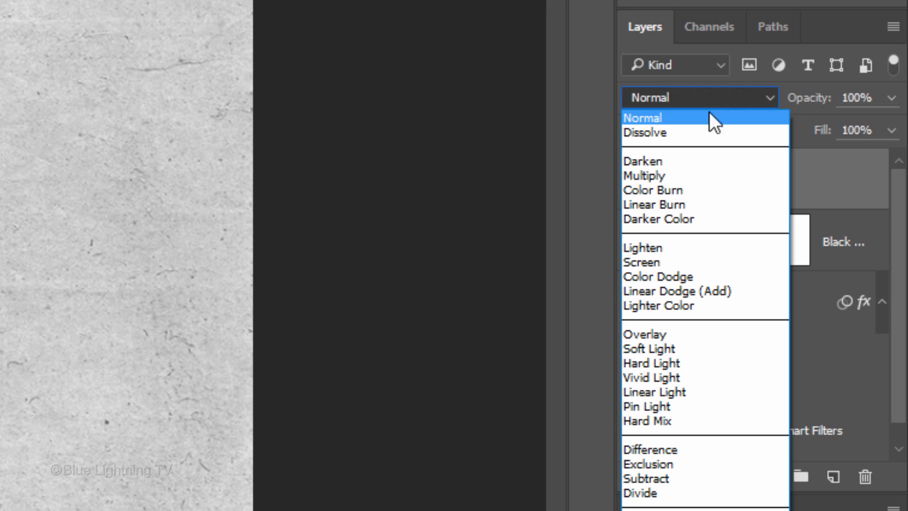
{"action": "left_click", "coordinate": [706, 204]}
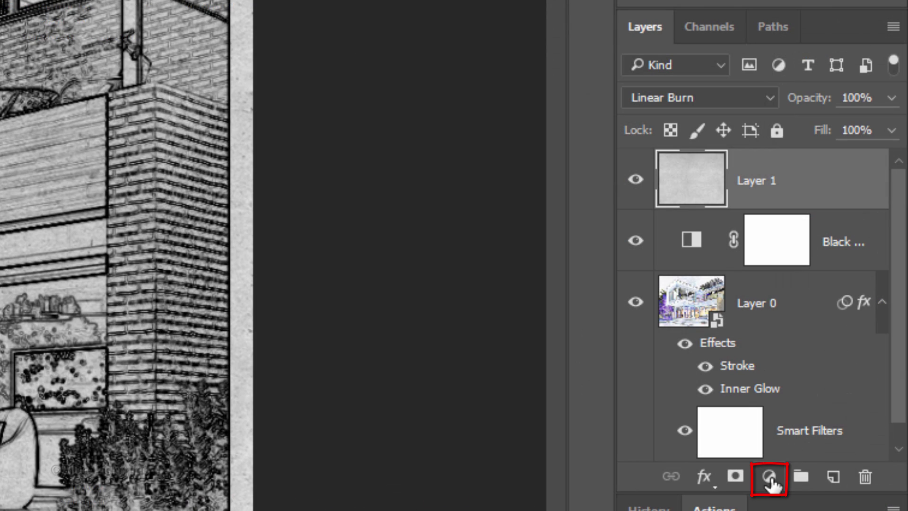
{"action": "left_click", "coordinate": [769, 477]}
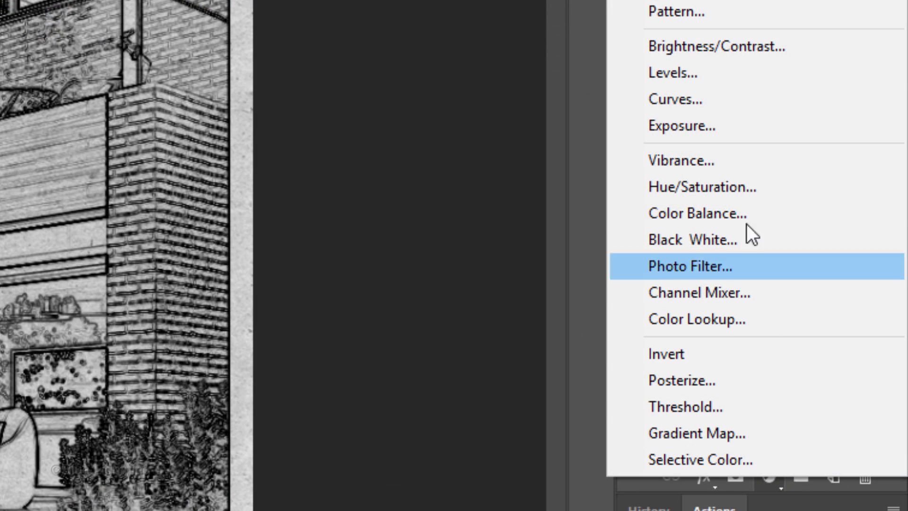
{"action": "left_click", "coordinate": [725, 73]}
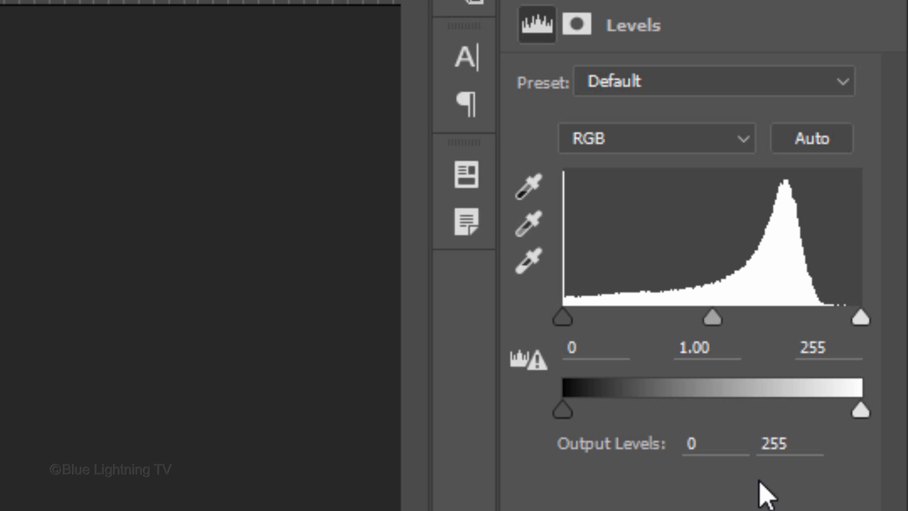
{"action": "left_click", "coordinate": [841, 350]}
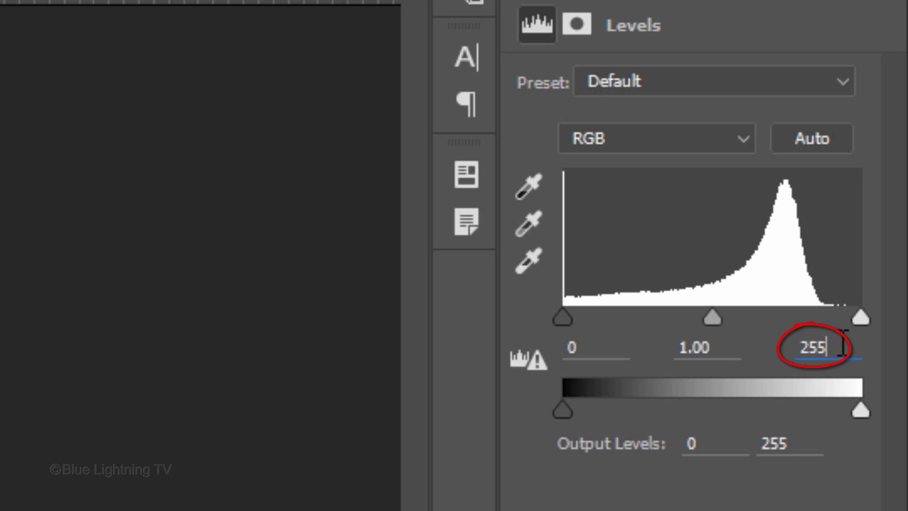
{"action": "left_click_drag", "start_coordinate": [841, 350], "coordinate": [766, 345]}
{"action": "type", "text": "200"}
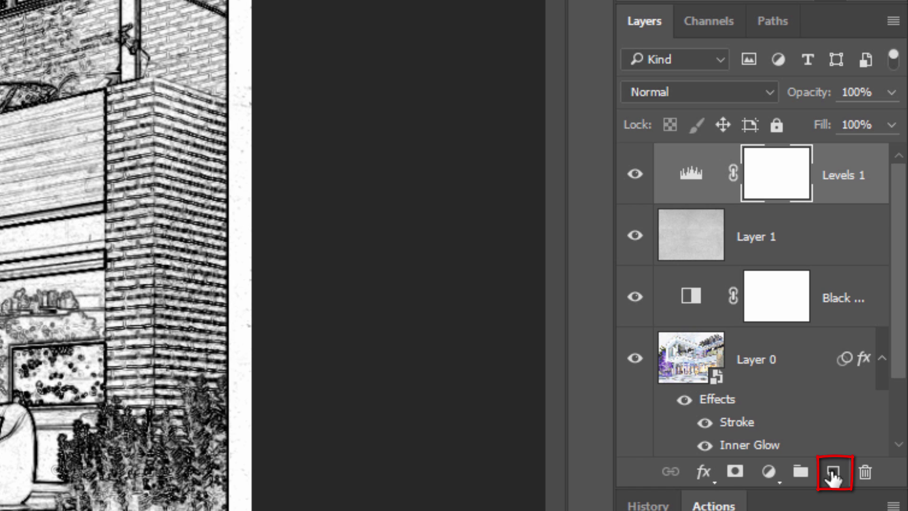
Create a new layer, fill it with blue 0036A5, and set it to Screen blend mode.
{"action": "left_click", "coordinate": [833, 472]}
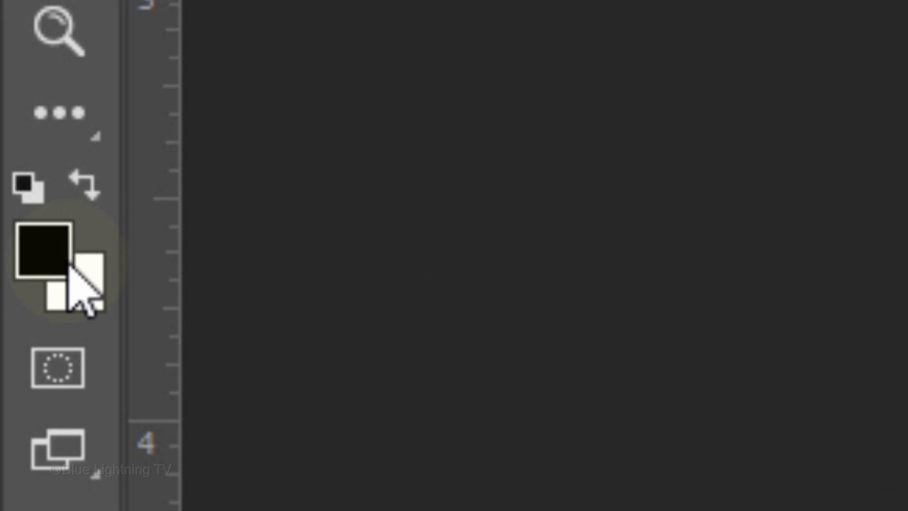
{"action": "left_click", "coordinate": [48, 262]}
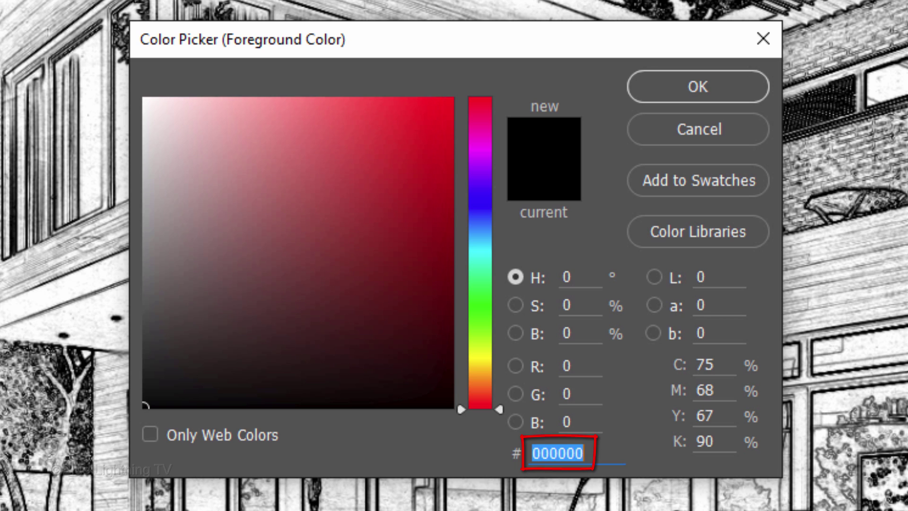
{"action": "type", "text": "00"}
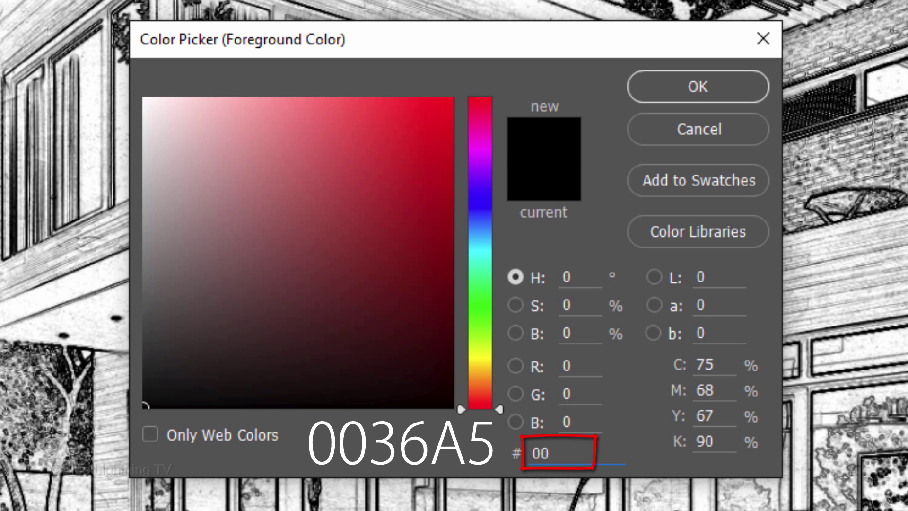
{"action": "type", "text": "36A"}
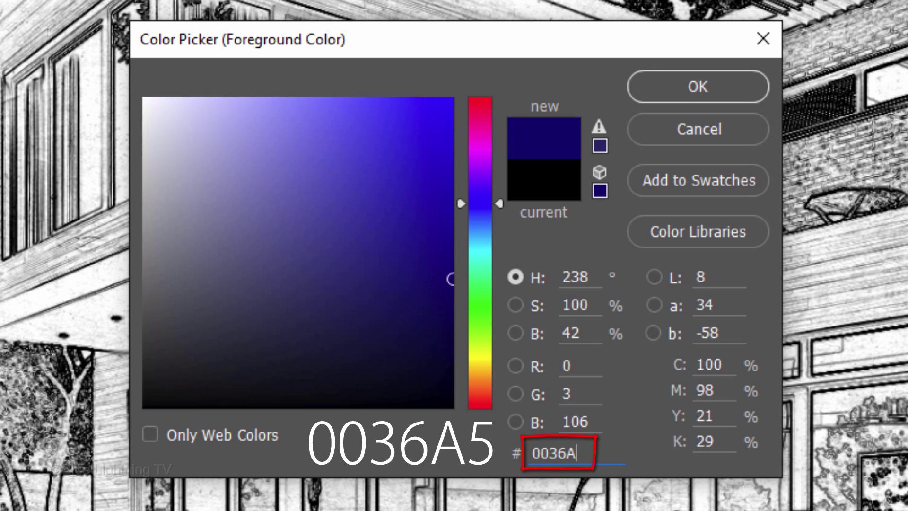
{"action": "type", "text": "5"}
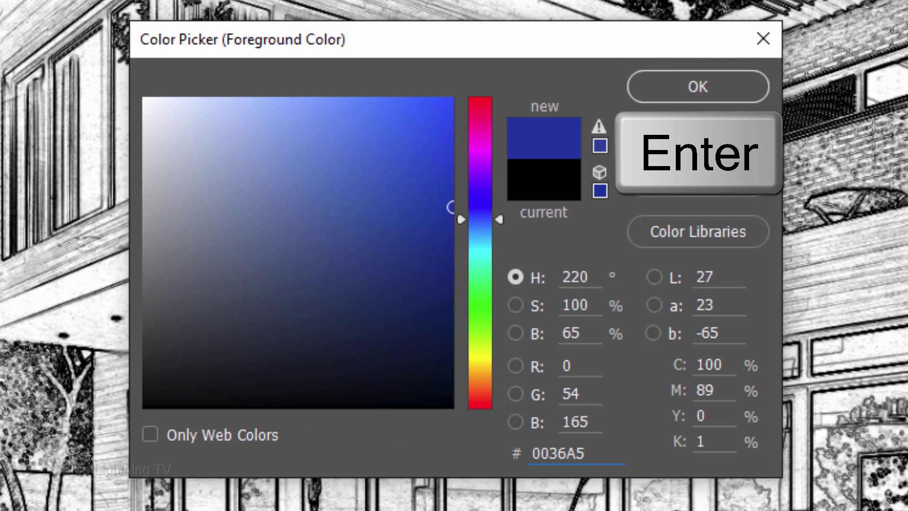
{"action": "key", "text": "Return"}
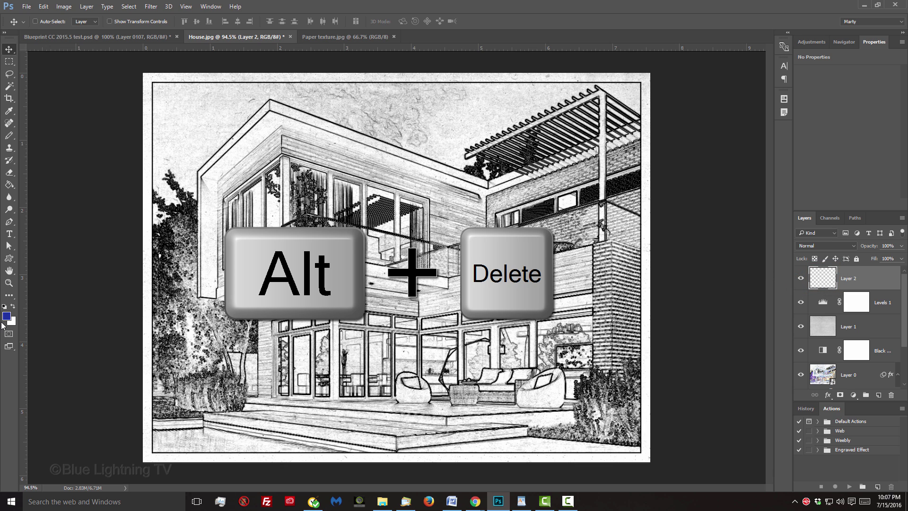
{"action": "key", "text": "alt+Delete"}
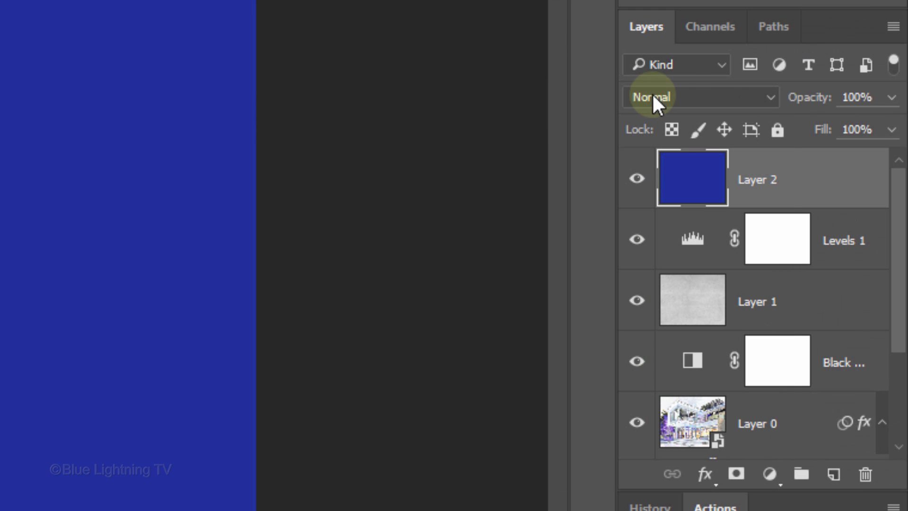
{"action": "left_click", "coordinate": [652, 96]}
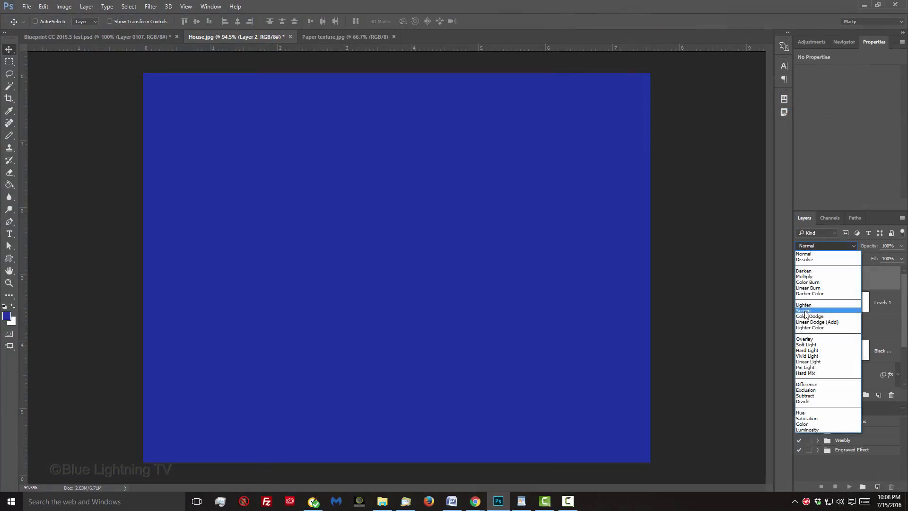
{"action": "left_click", "coordinate": [646, 263]}
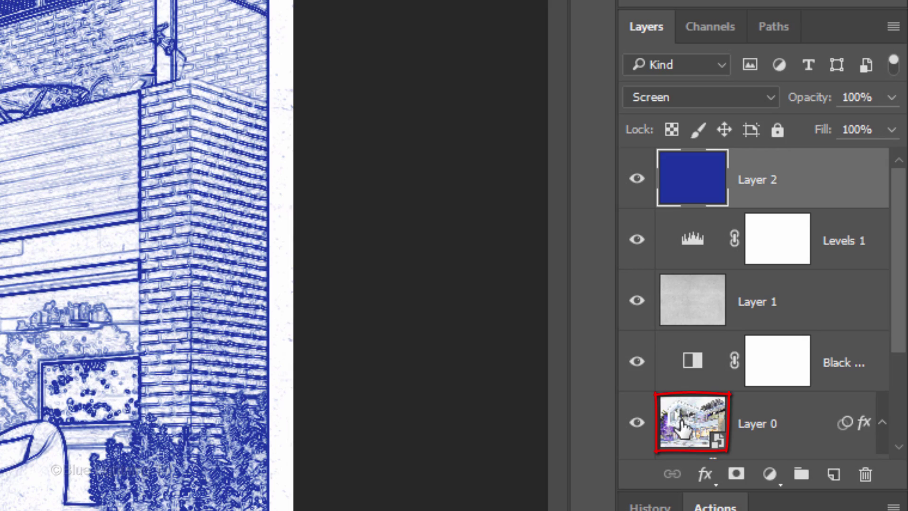
Open Layer 0's smart object contents in their own document.
{"action": "left_click", "coordinate": [680, 425]}
{"action": "scroll", "coordinate": [681, 425], "scroll_direction": "down", "scroll_amount": 3}
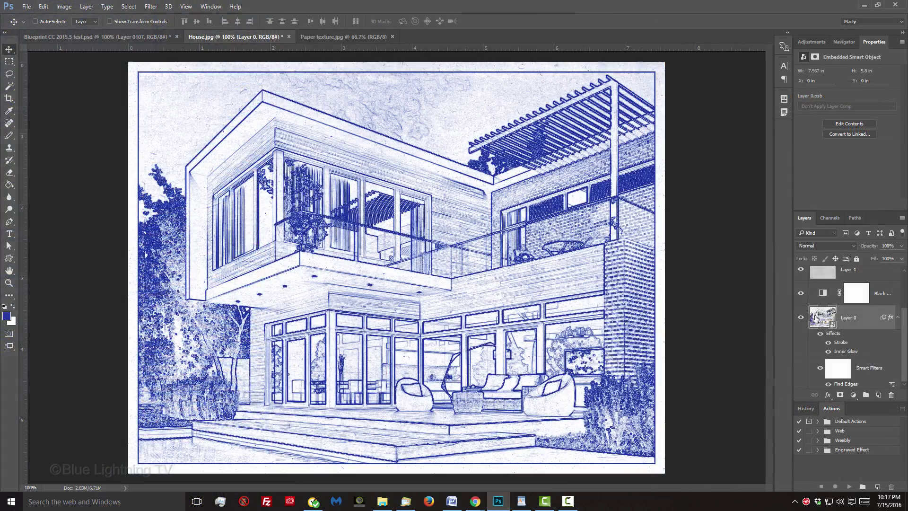
{"action": "double_click", "coordinate": [672, 284]}
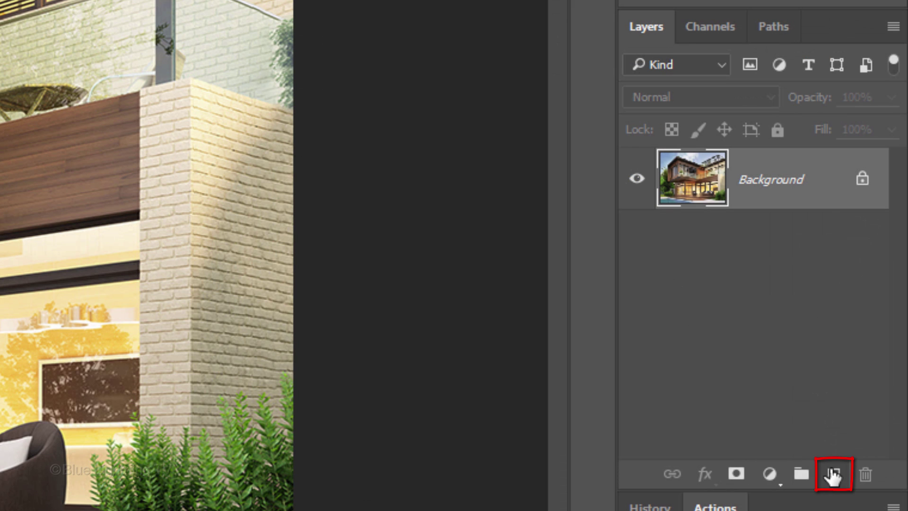
Add a layer with a white rectangle at top-left, then stamp all visible layers into a merged layer.
{"action": "left_click", "coordinate": [832, 474]}
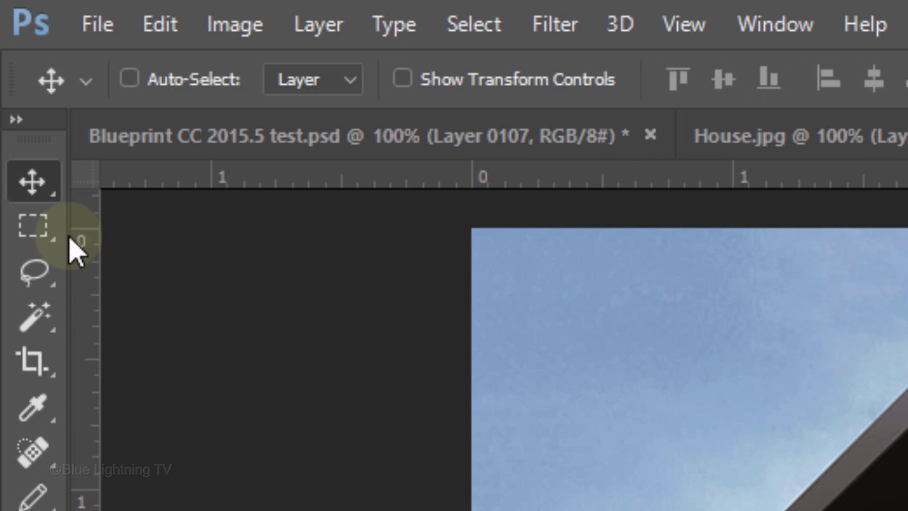
{"action": "left_click", "coordinate": [61, 245]}
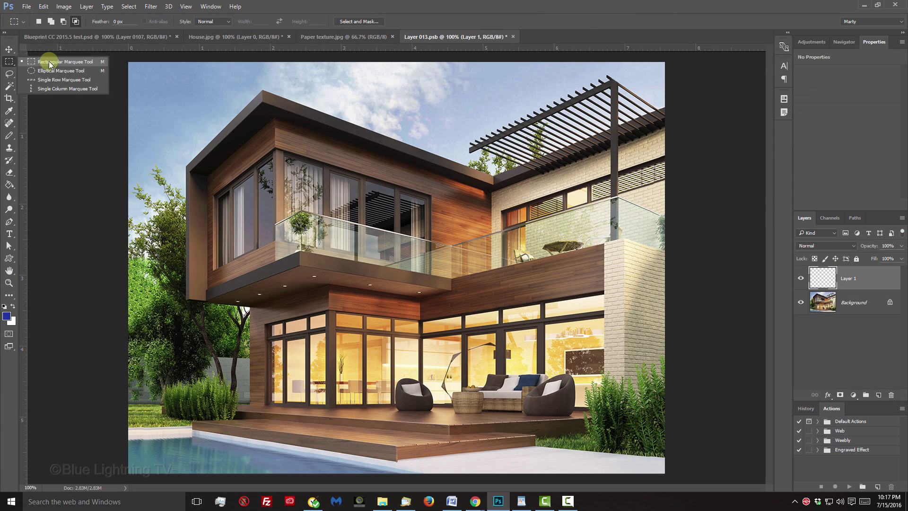
{"action": "left_click", "coordinate": [199, 228]}
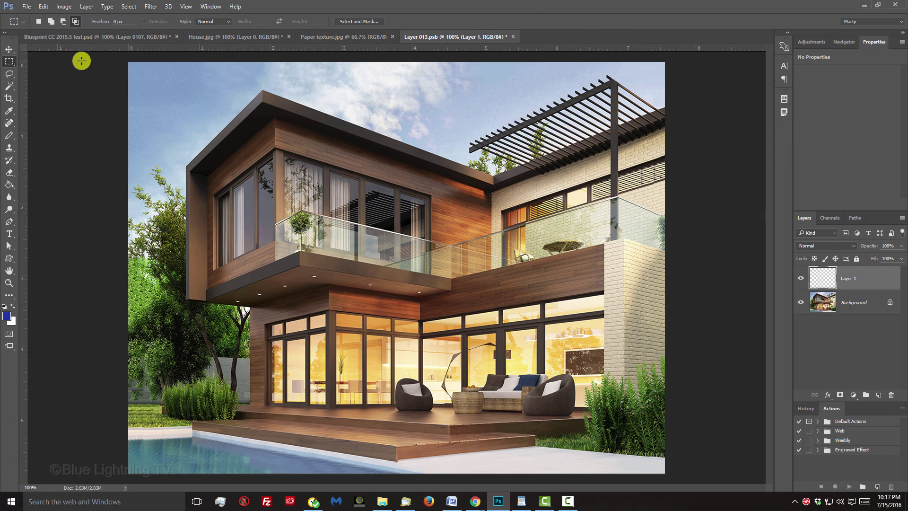
{"action": "left_click_drag", "start_coordinate": [120, 57], "coordinate": [325, 117]}
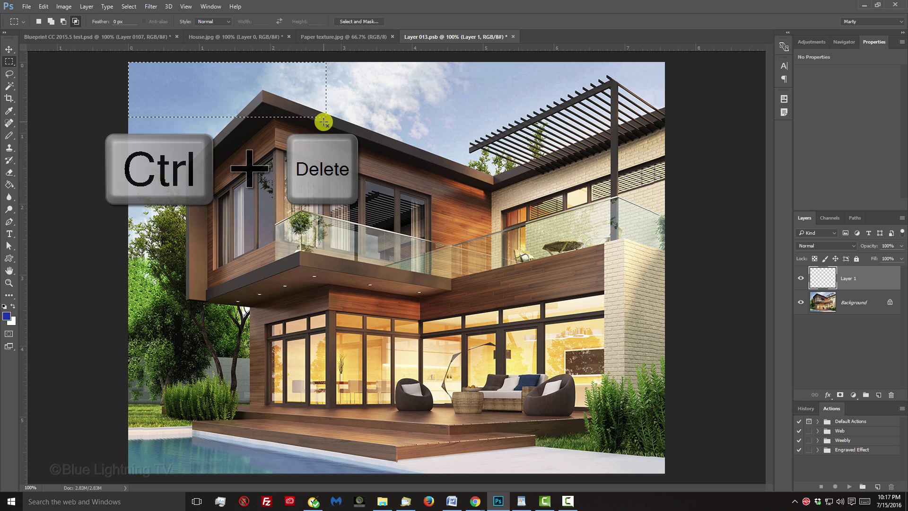
{"action": "key", "text": "ctrl+Delete"}
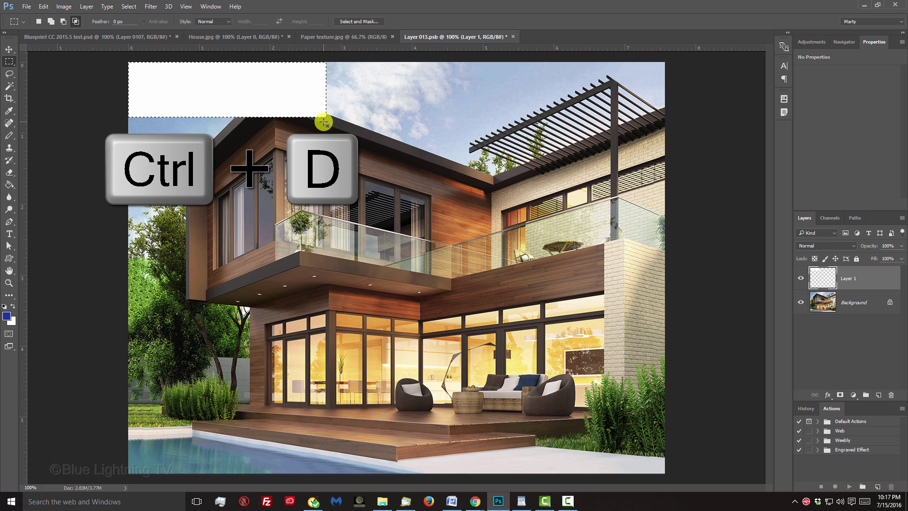
{"action": "key", "text": "ctrl+d"}
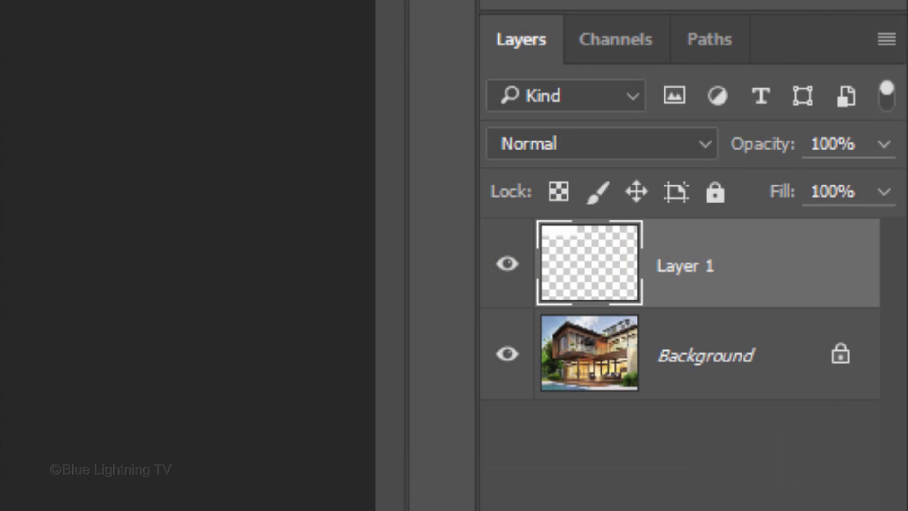
{"action": "key", "text": "ctrl+shift+alt+e"}
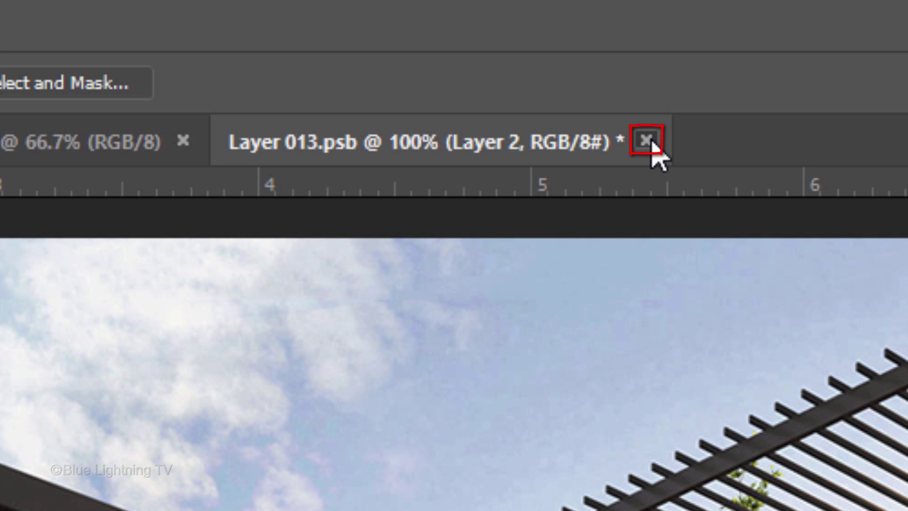
Save and close Layer 013.psb, then select the Black & White adjustment layer.
{"action": "left_click", "coordinate": [646, 141]}
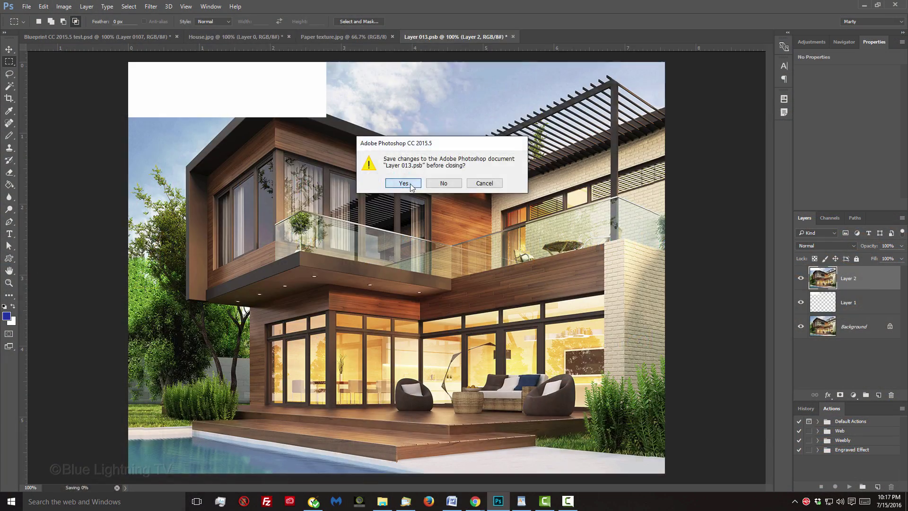
{"action": "left_click", "coordinate": [327, 340]}
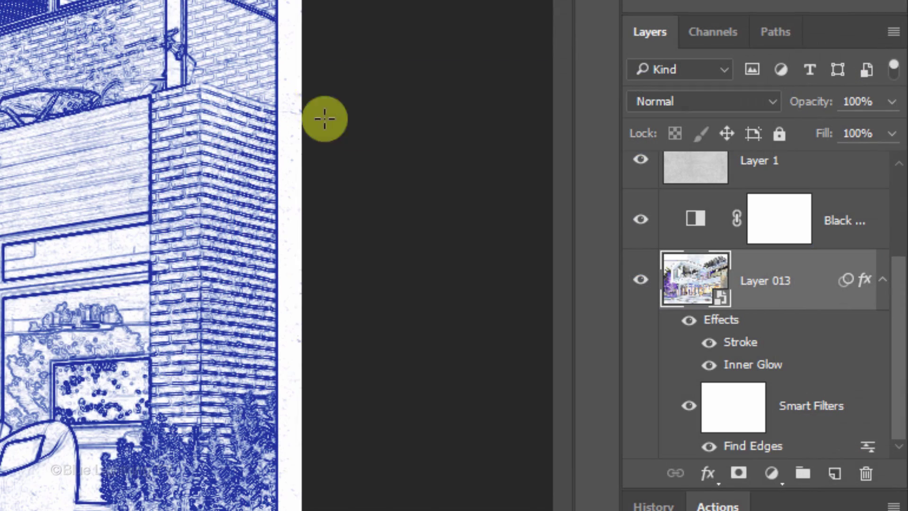
{"action": "left_click", "coordinate": [645, 203]}
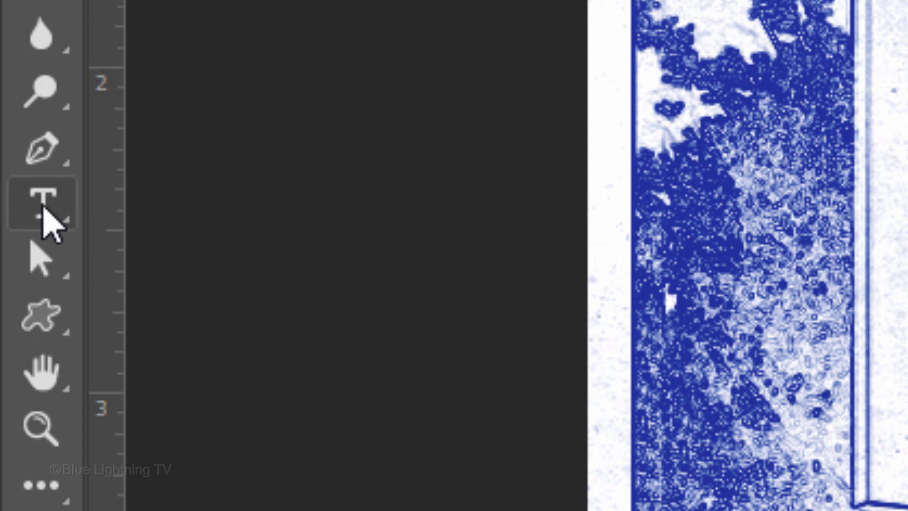
Select the Horizontal Type Tool and set the font to DRAFTSMAN.
{"action": "left_click", "coordinate": [42, 204]}
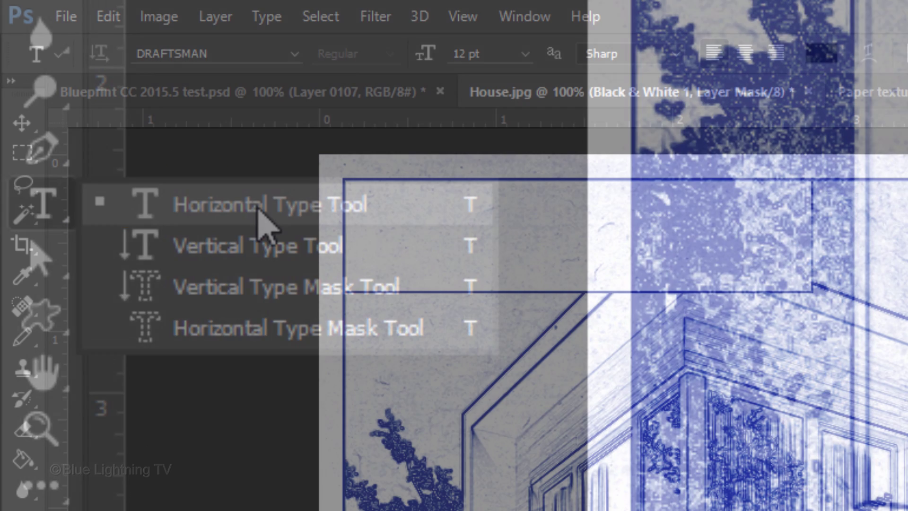
{"action": "left_click", "coordinate": [259, 208]}
{"action": "left_click", "coordinate": [221, 56]}
{"action": "type", "text": "D"}
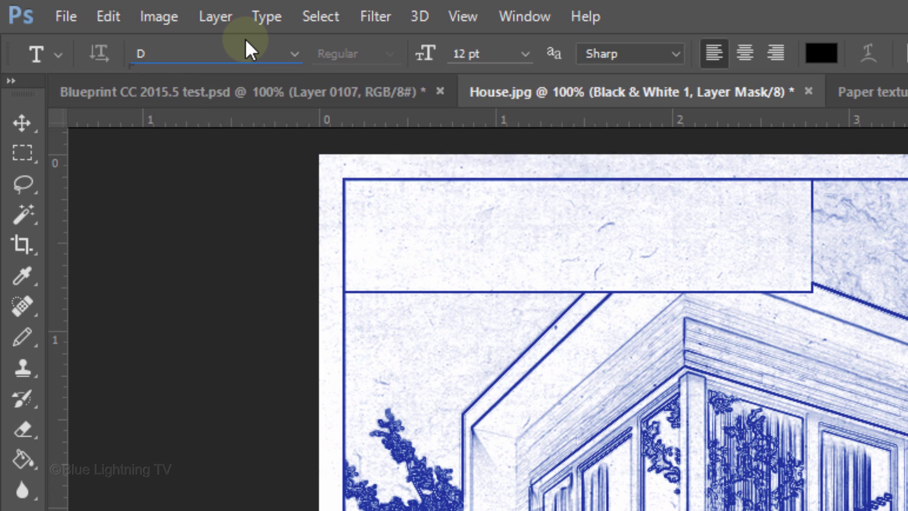
{"action": "type", "text": "RAFT"}
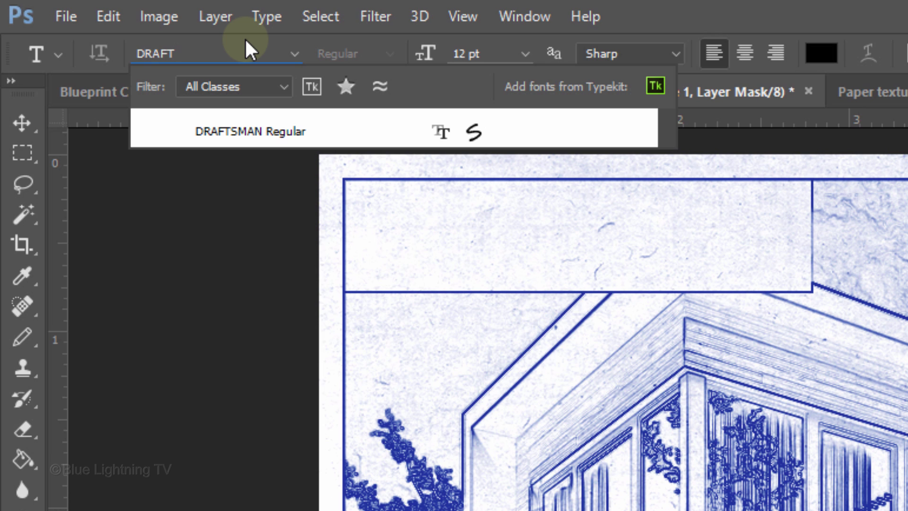
{"action": "key", "text": "Return"}
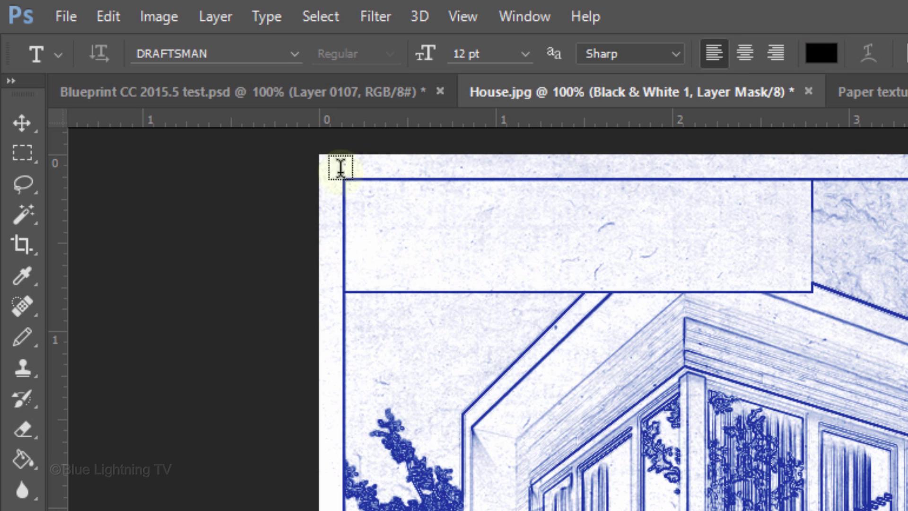
Type the residence title in the white title block and widen its letter spacing.
{"action": "left_click", "coordinate": [376, 220]}
{"action": "type", "text": "THE JO"}
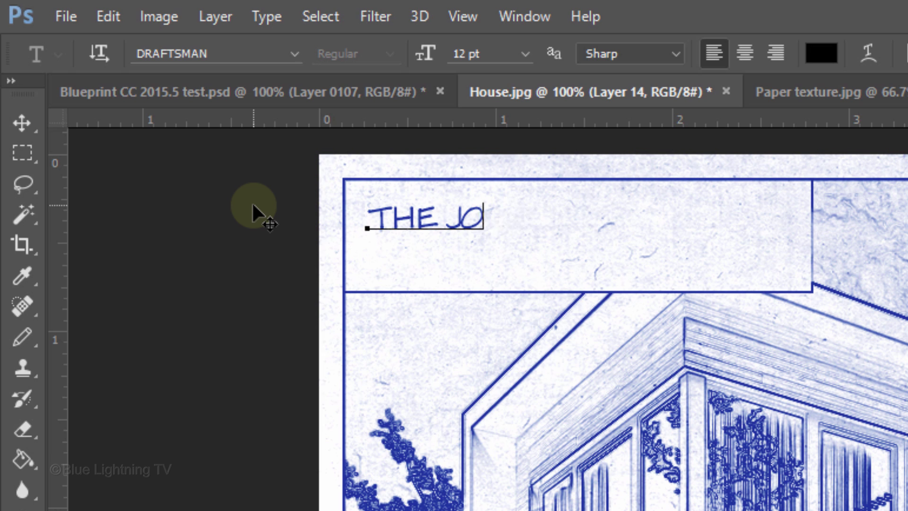
{"action": "type", "text": "NES' RESIDENCE"}
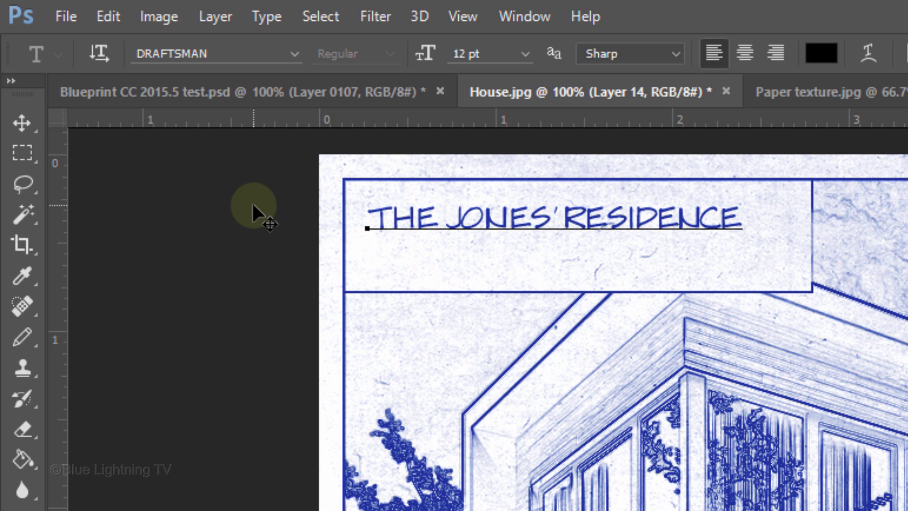
{"action": "left_click_drag", "start_coordinate": [742, 219], "coordinate": [216, 231]}
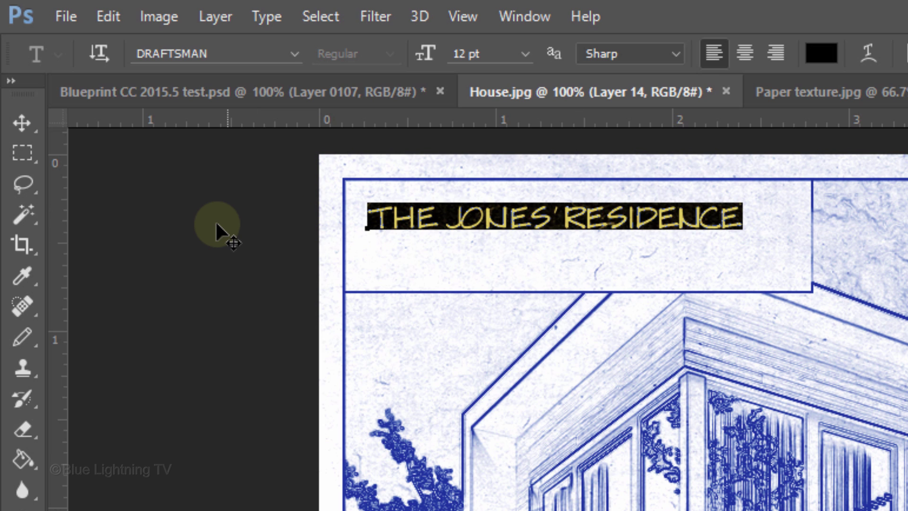
{"action": "key", "text": "alt+Right"}
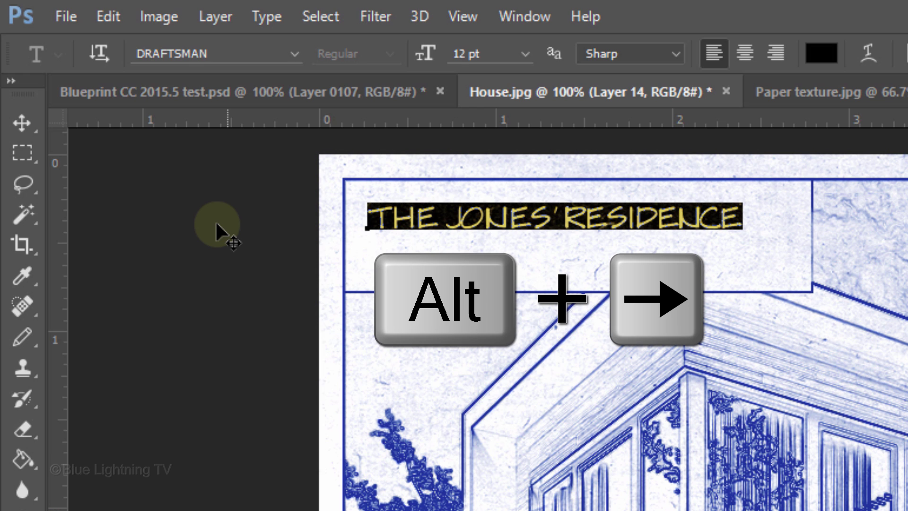
{"action": "key", "text": "alt+Right"}
{"action": "key", "text": "alt+Right"}
{"action": "key", "text": "alt+Right"}
{"action": "key", "text": "alt+Right"}
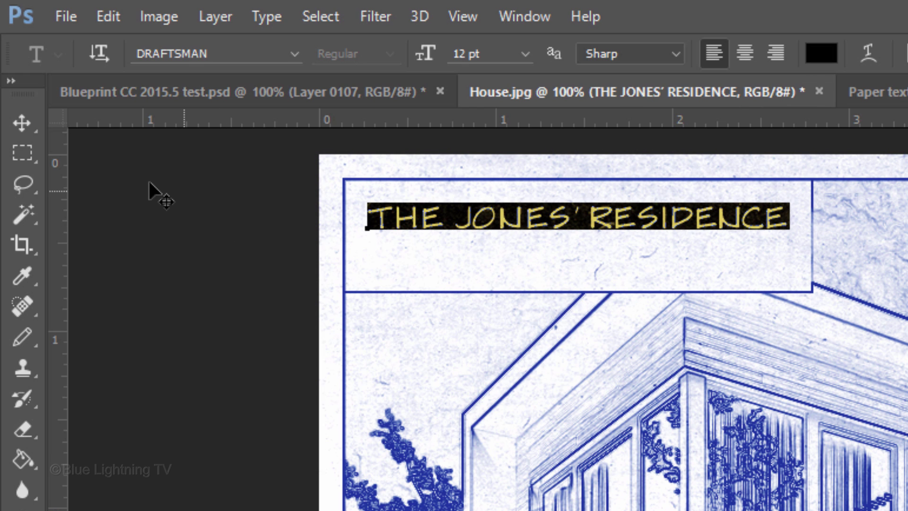
Nudge the title slightly upward within the title block.
{"action": "left_click", "coordinate": [34, 131]}
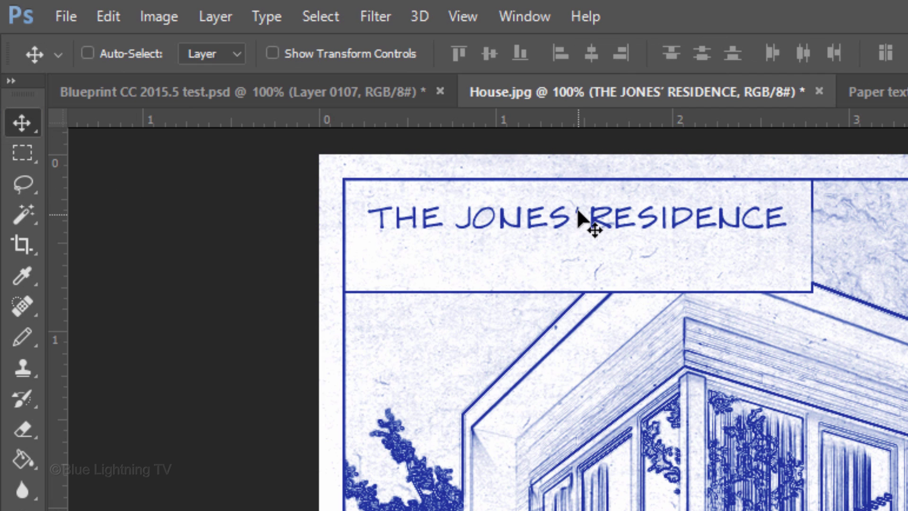
{"action": "left_click_drag", "start_coordinate": [585, 216], "coordinate": [582, 205]}
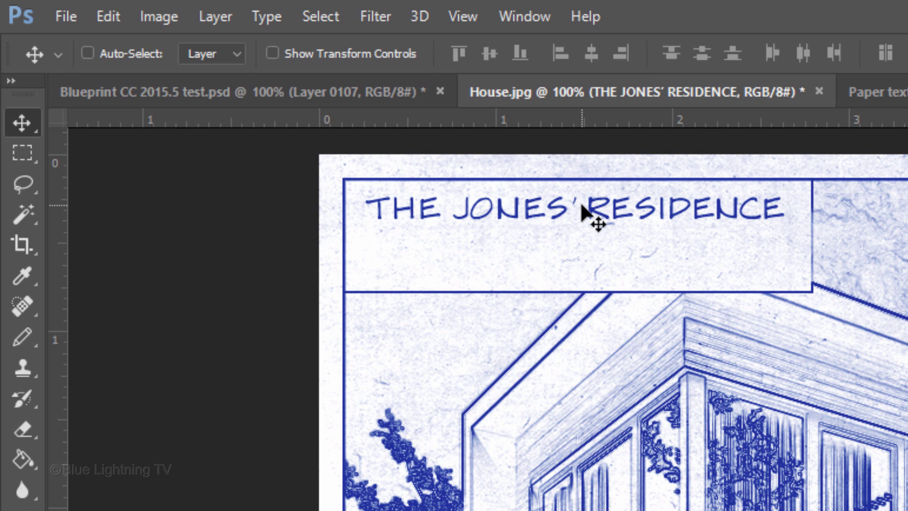
{"action": "key", "text": "t"}
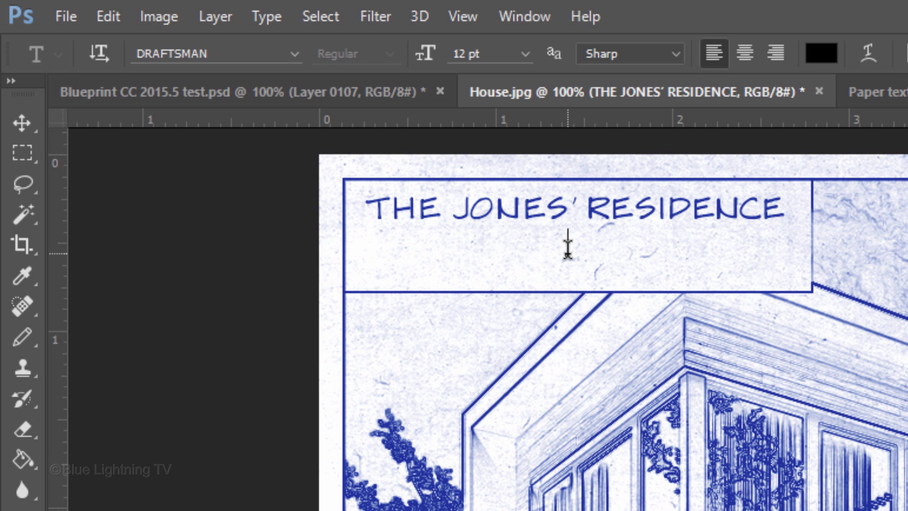
Add the street address in 8 pt text and centre it under the title.
{"action": "left_click", "coordinate": [461, 53]}
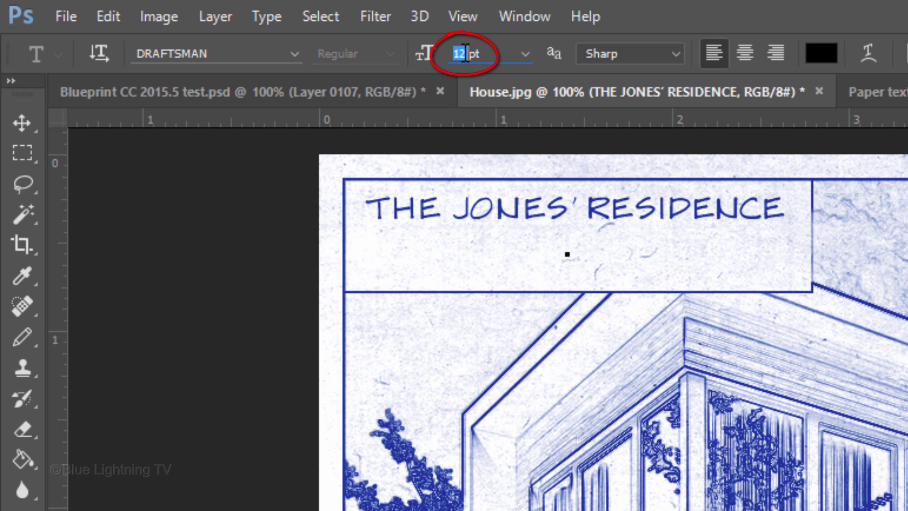
{"action": "type", "text": "8"}
{"action": "key", "text": "Return"}
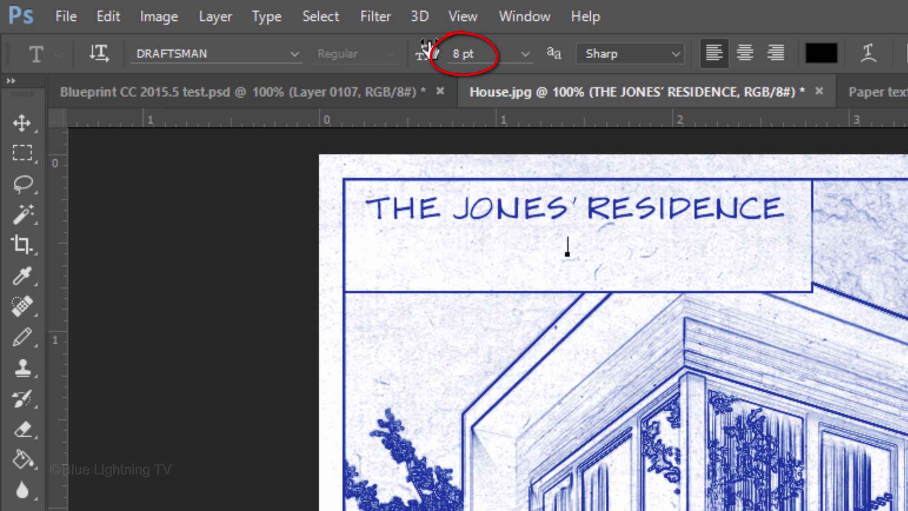
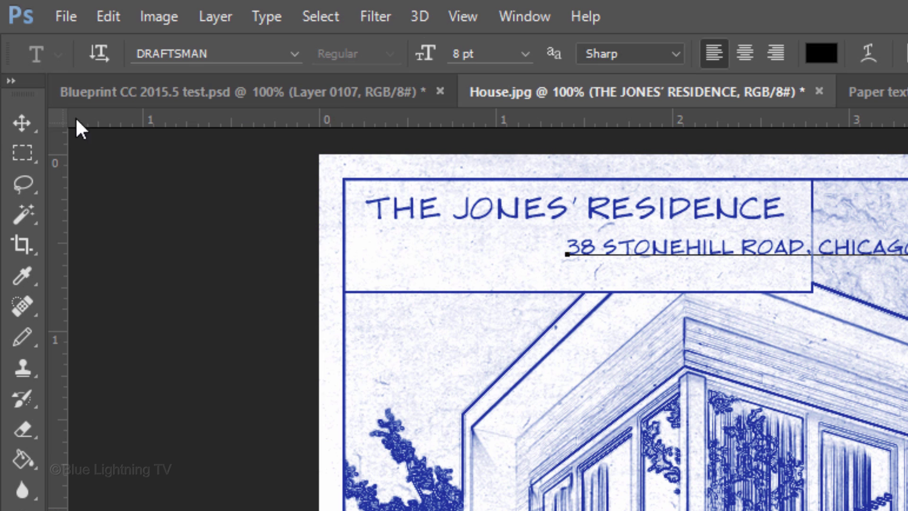
{"action": "left_click", "coordinate": [23, 124]}
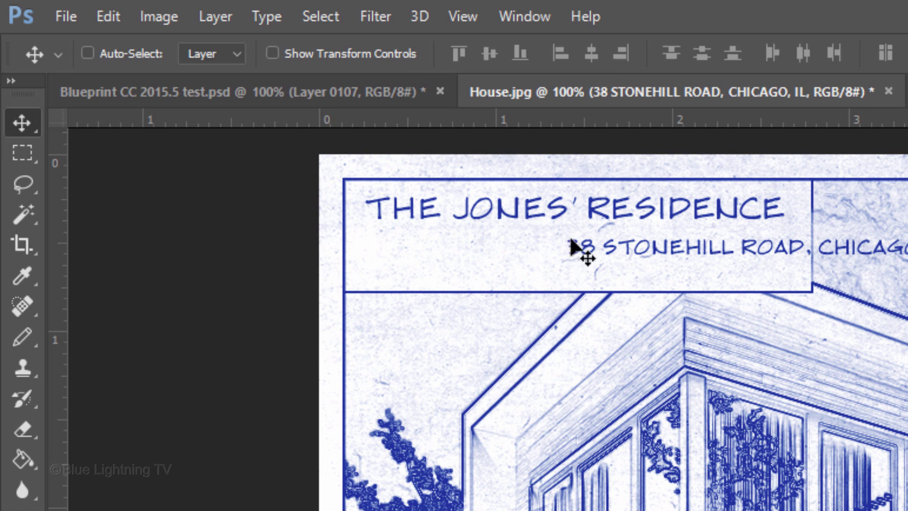
{"action": "left_click_drag", "start_coordinate": [731, 259], "coordinate": [550, 242]}
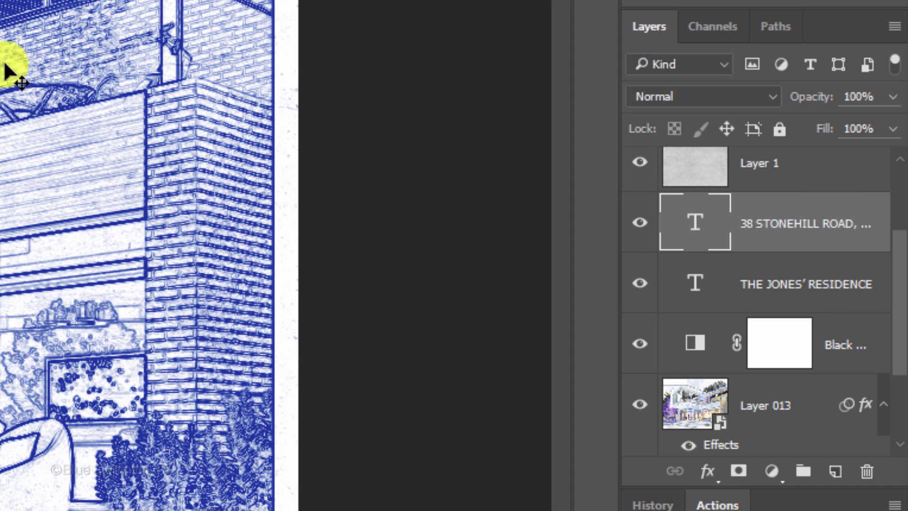
Group the title and address layers and name the group 'text'.
{"action": "left_click", "coordinate": [694, 284], "text": "shift"}
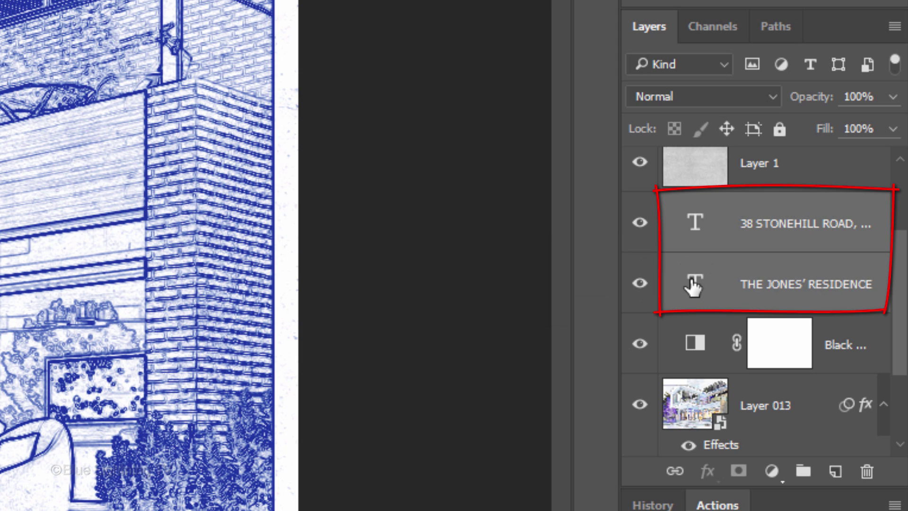
{"action": "key", "text": "ctrl+g"}
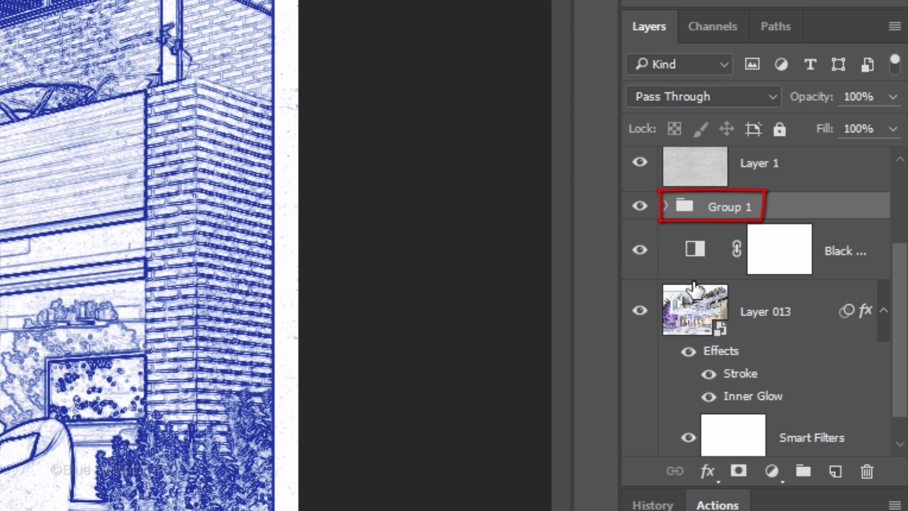
{"action": "double_click", "coordinate": [722, 207]}
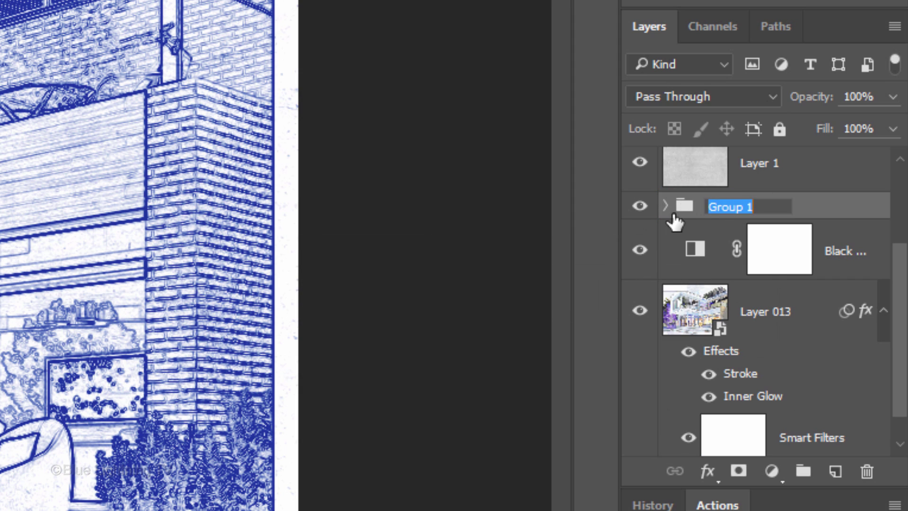
{"action": "type", "text": "text"}
{"action": "key", "text": "Return"}
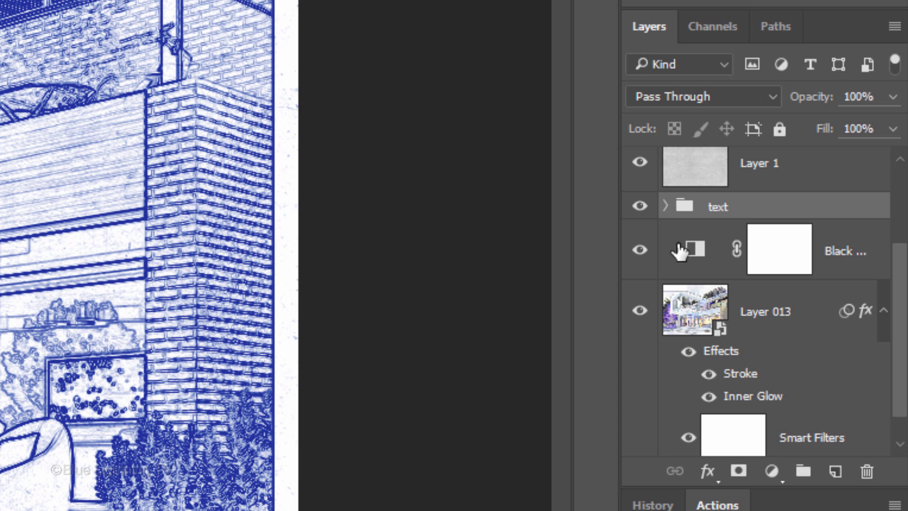
Open Camera Raw on Layer 013 and accept moving to the Transform tool for Upright.
{"action": "left_click", "coordinate": [697, 323]}
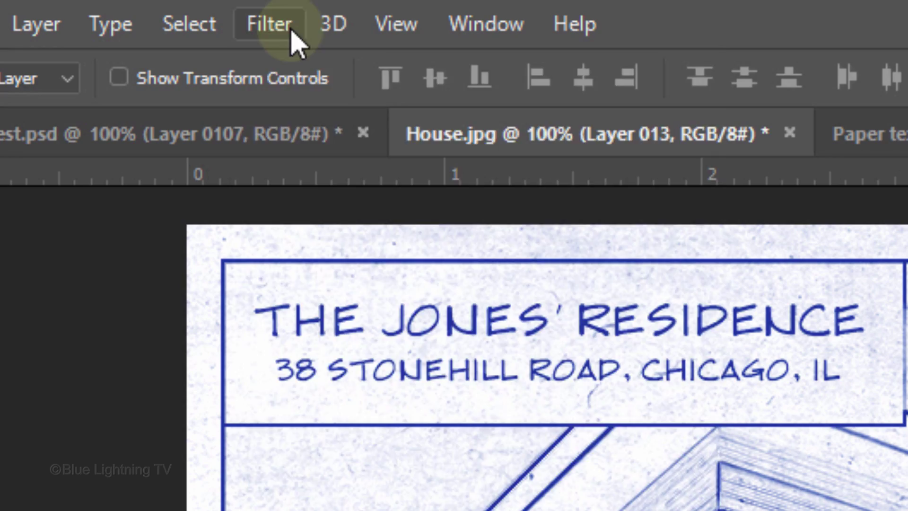
{"action": "left_click", "coordinate": [284, 38]}
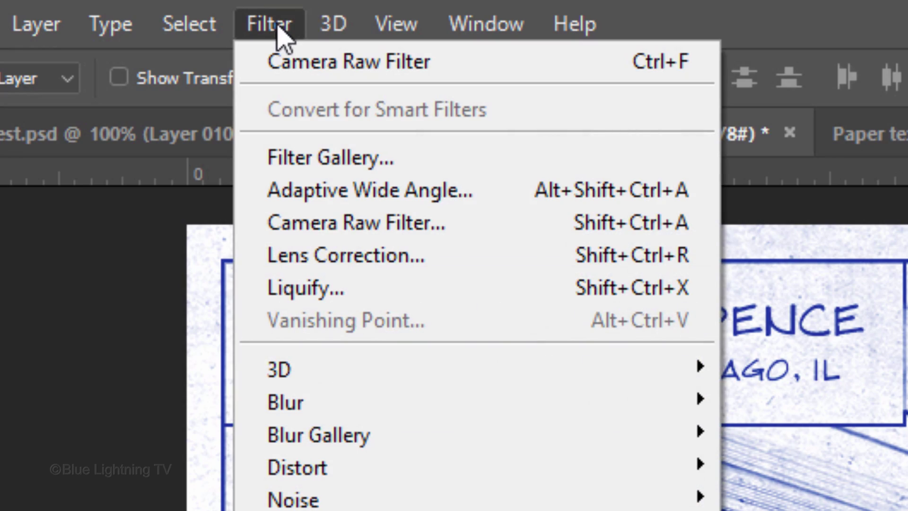
{"action": "left_click", "coordinate": [317, 223]}
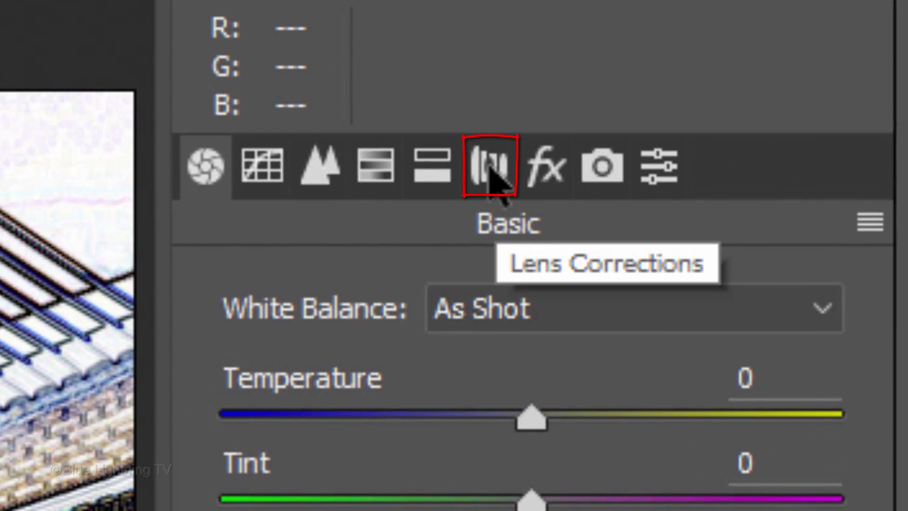
{"action": "left_click", "coordinate": [490, 174]}
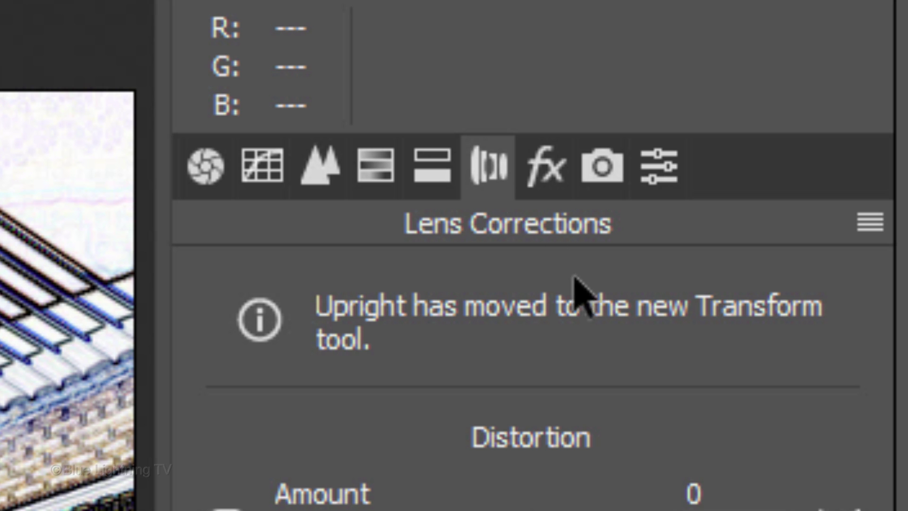
{"action": "left_click", "coordinate": [603, 326]}
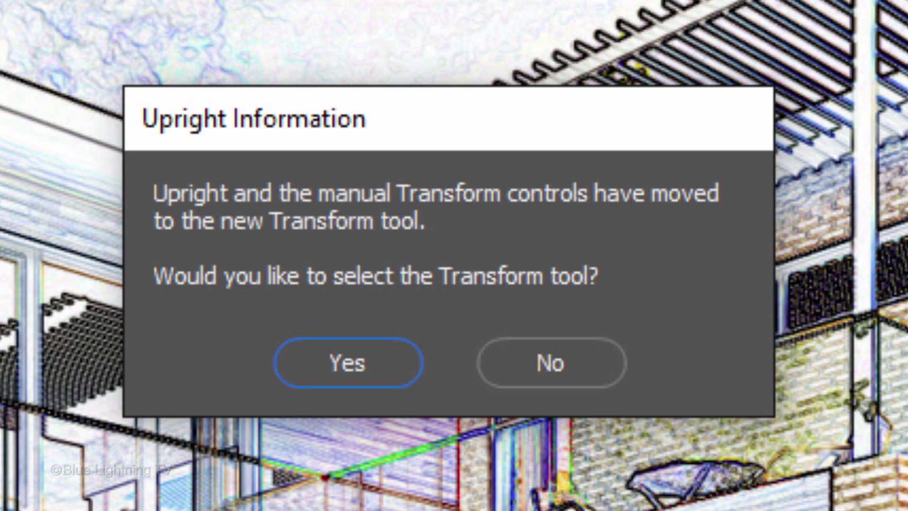
{"action": "left_click", "coordinate": [366, 376]}
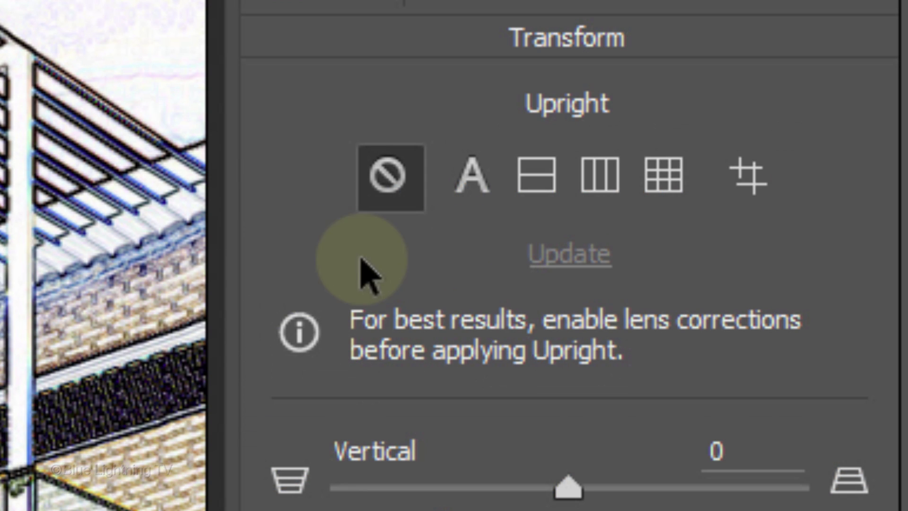
Apply a Vertical Upright correction to the house drawing and confirm Camera Raw.
{"action": "left_click", "coordinate": [610, 175]}
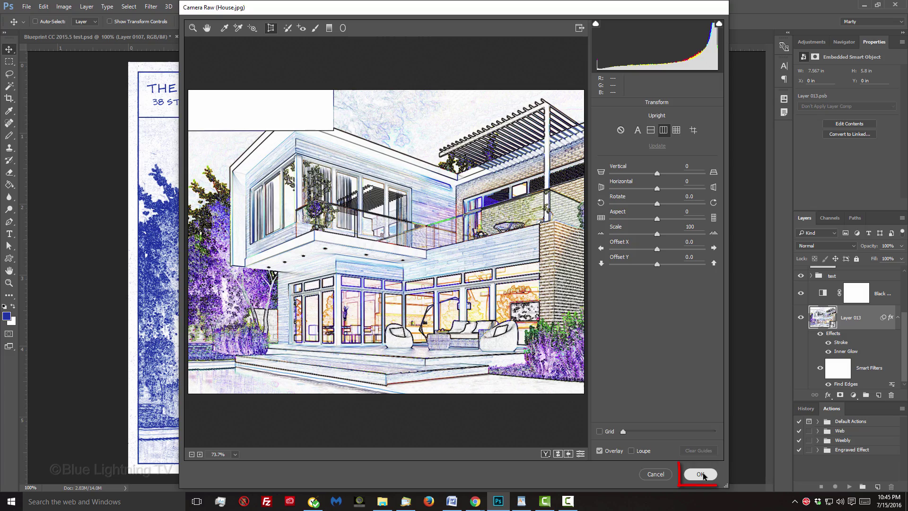
{"action": "left_click", "coordinate": [701, 474]}
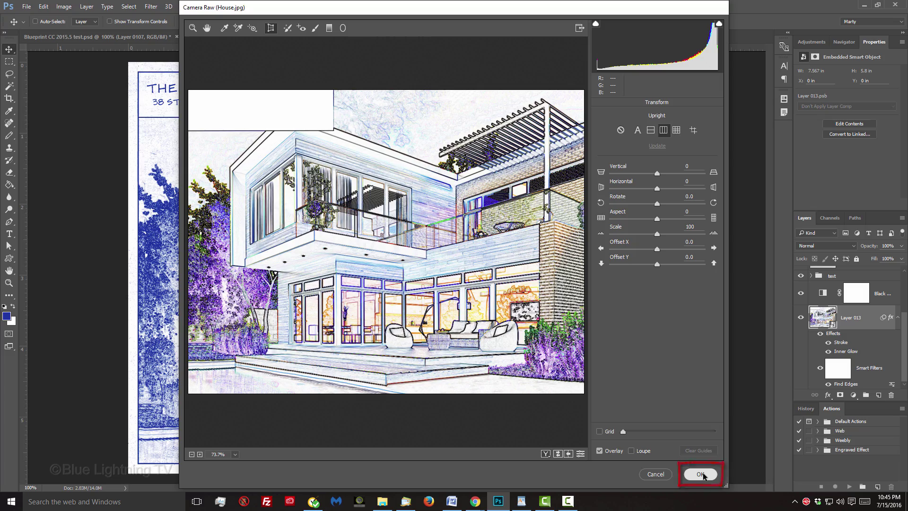